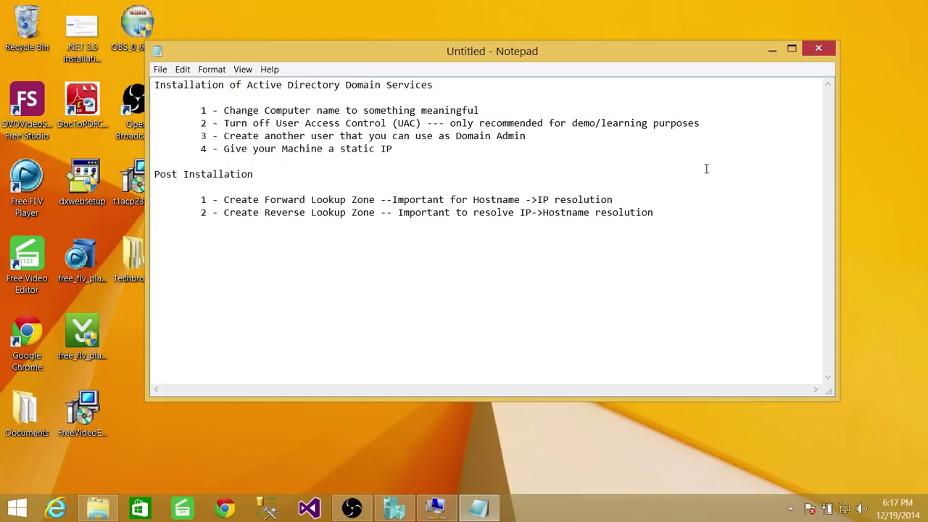
Minimize the Notepad window holding the Active Directory Domain Services checklist
{"action": "left_click", "coordinate": [772, 49]}
Sign in to the TechbrothersVM02 virtual machine as Administrator with the account password
{"action": "left_click", "coordinate": [435, 508]}
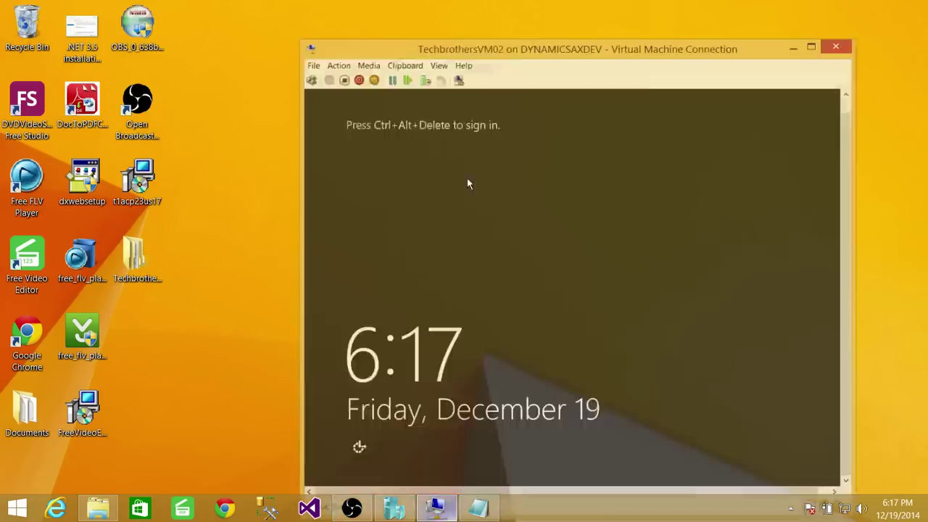
{"action": "left_click", "coordinate": [302, 45]}
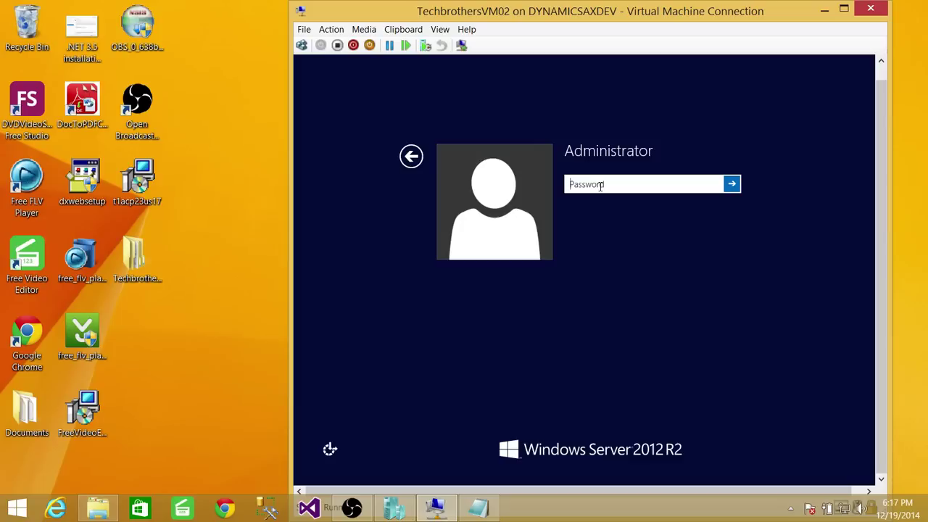
{"action": "key", "text": "Return"}
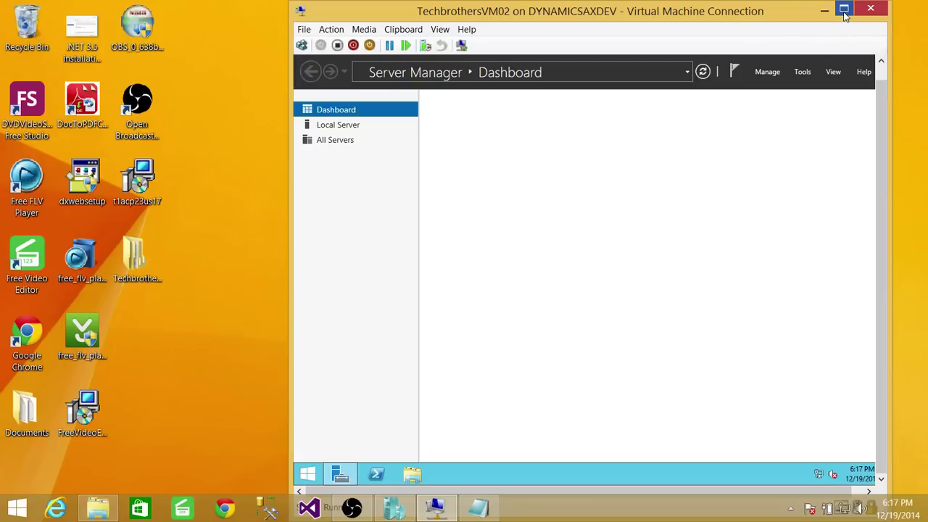
Narrow the Notepad checklist and place it at the left edge of the screen
{"action": "left_click", "coordinate": [477, 508]}
{"action": "left_click_drag", "start_coordinate": [838, 110], "coordinate": [414, 110]}
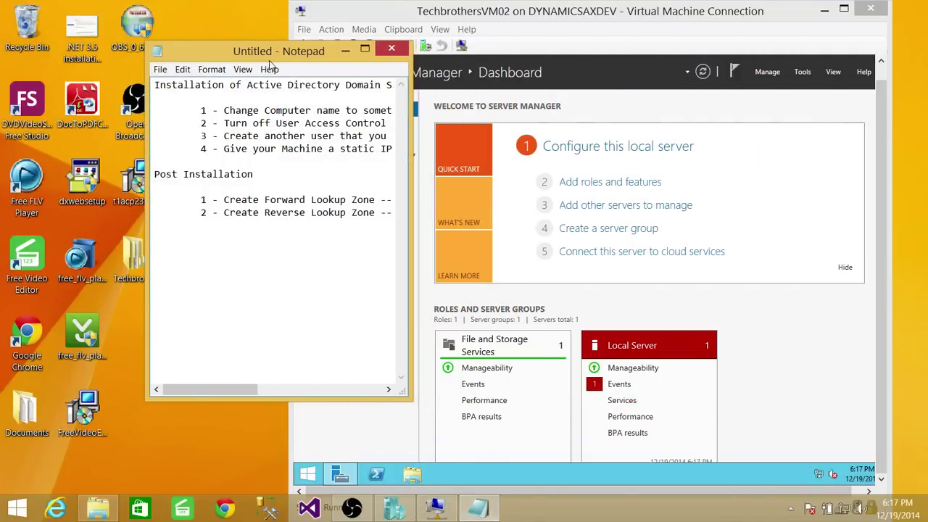
{"action": "left_click_drag", "start_coordinate": [282, 52], "coordinate": [146, 52]}
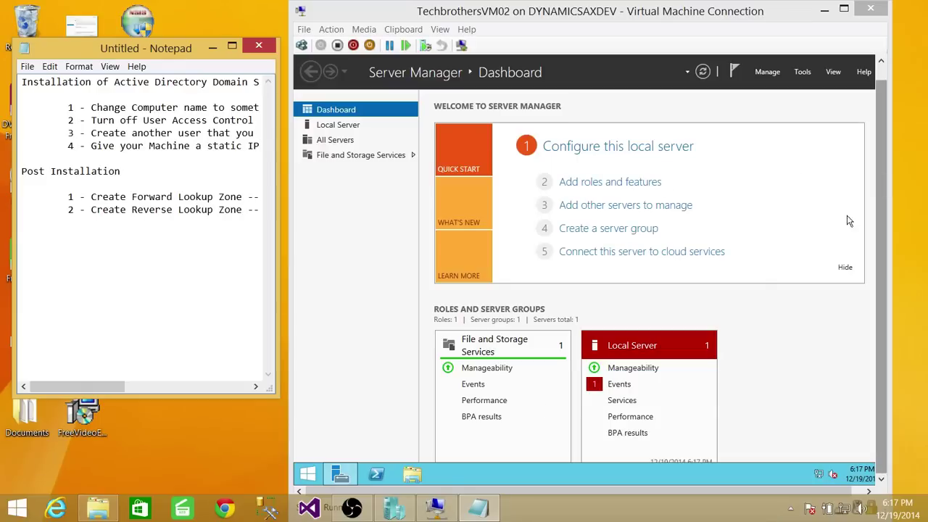
Set the computer description to TechbrotherDC and rename the computer to TechbrothersDC
{"action": "left_click", "coordinate": [308, 479]}
{"action": "right_click", "coordinate": [414, 254]}
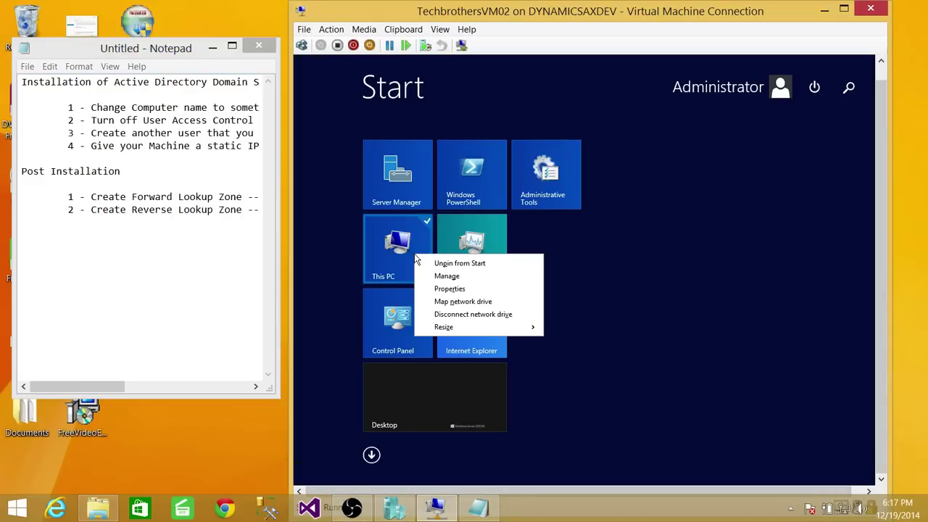
{"action": "left_click", "coordinate": [450, 288]}
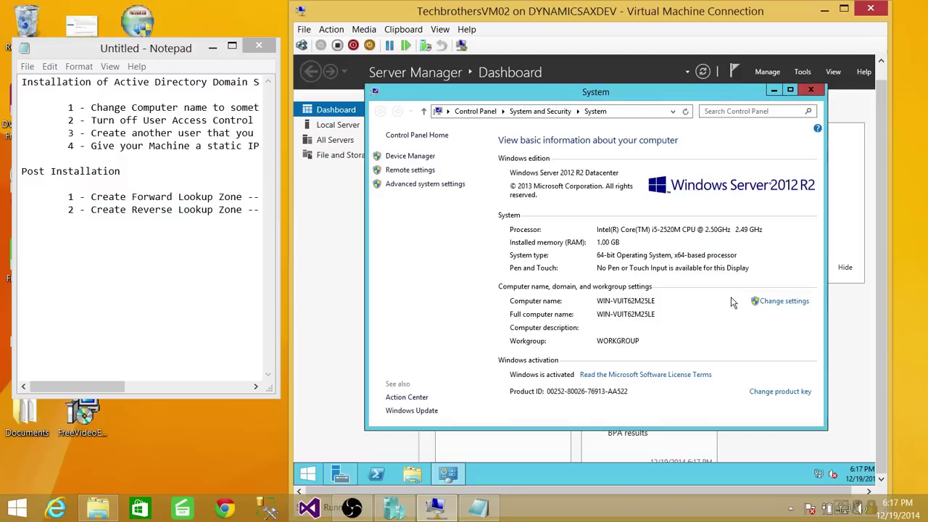
{"action": "left_click", "coordinate": [780, 305]}
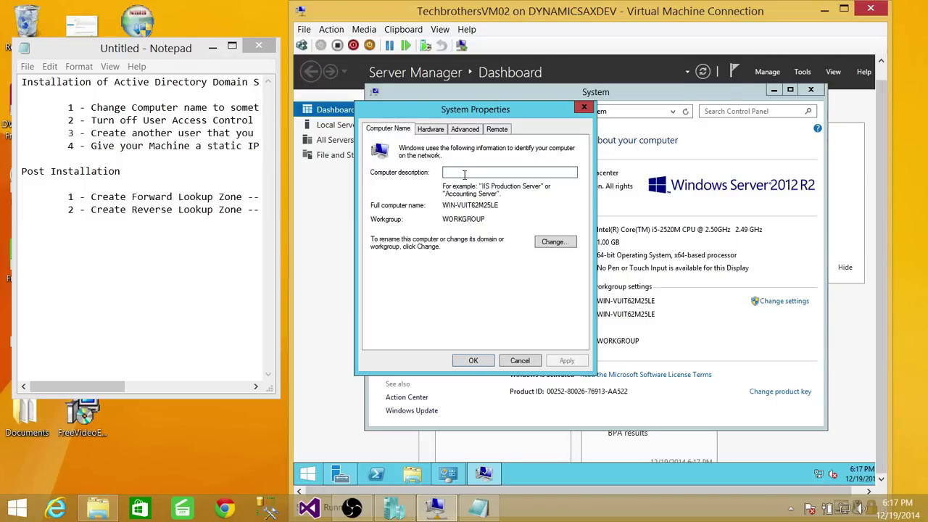
{"action": "type", "text": "TechbrotherDC"}
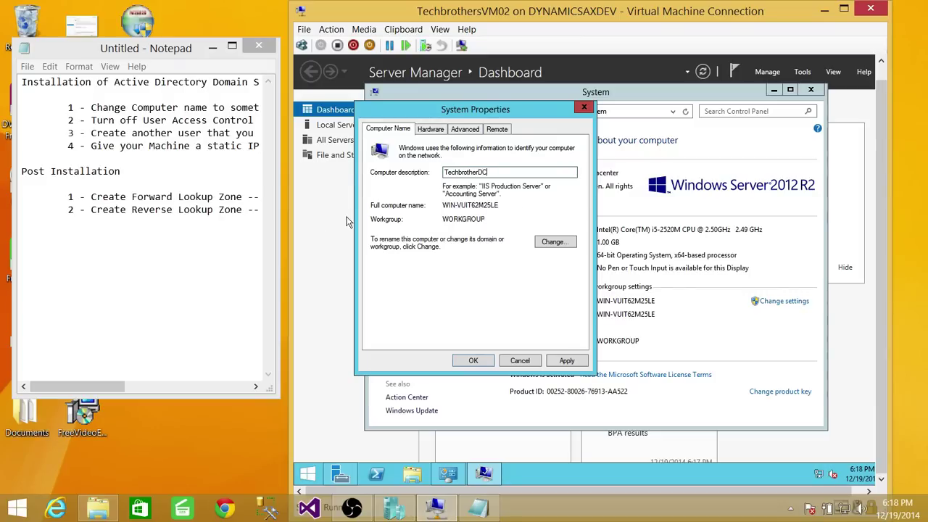
{"action": "left_click", "coordinate": [563, 244]}
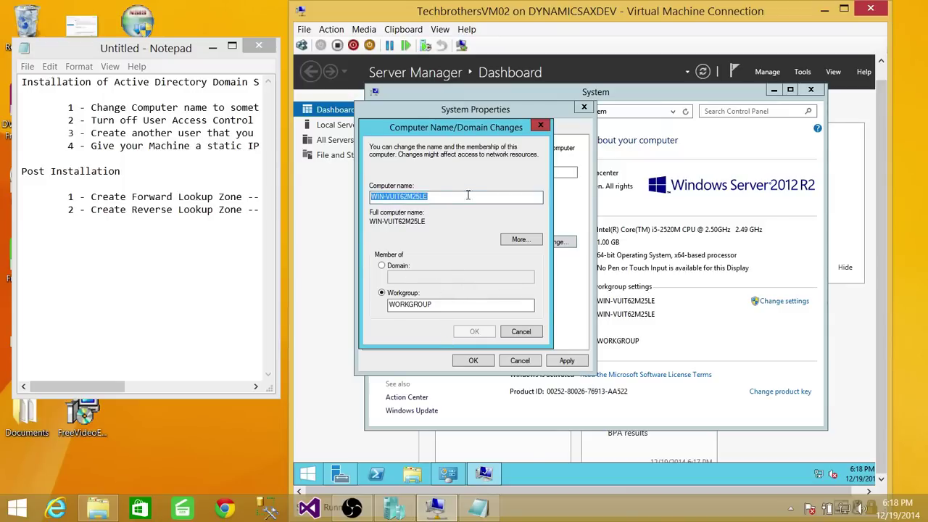
{"action": "type", "text": "Te"}
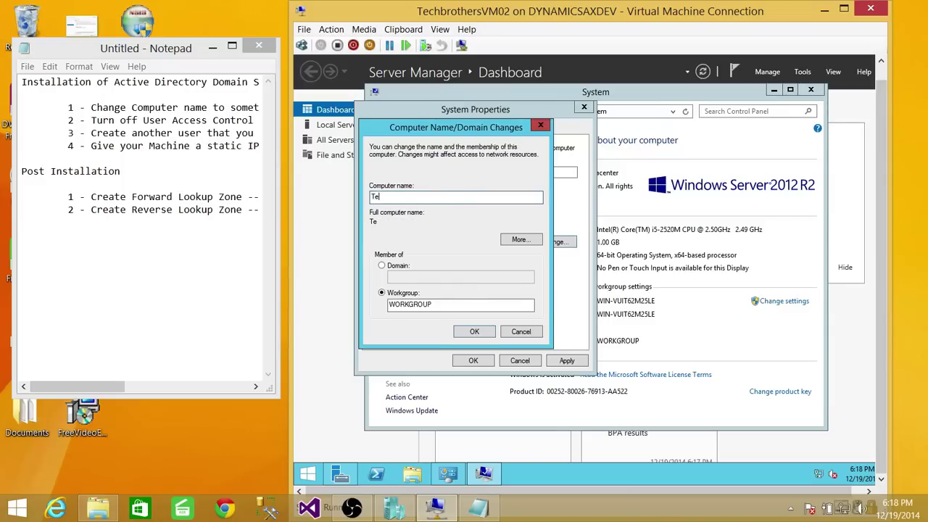
{"action": "type", "text": "chbrothersDC"}
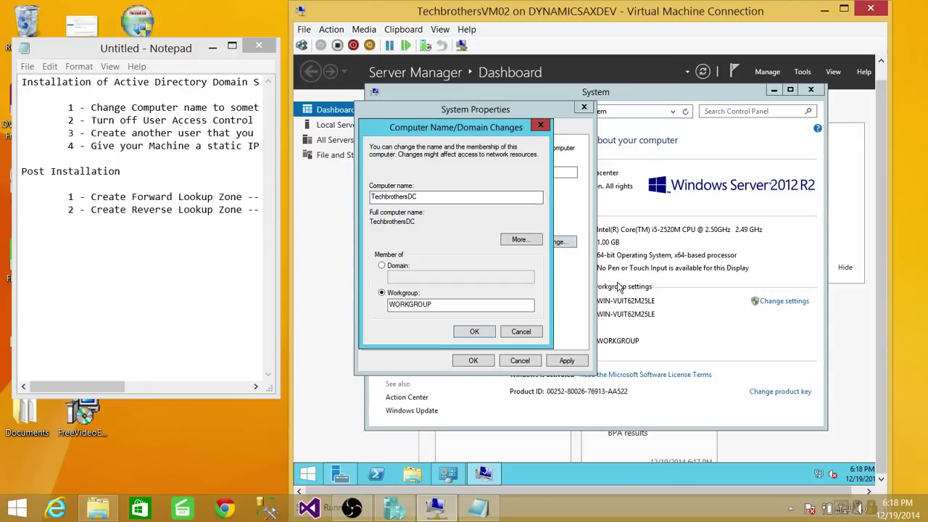
{"action": "key", "text": "Return"}
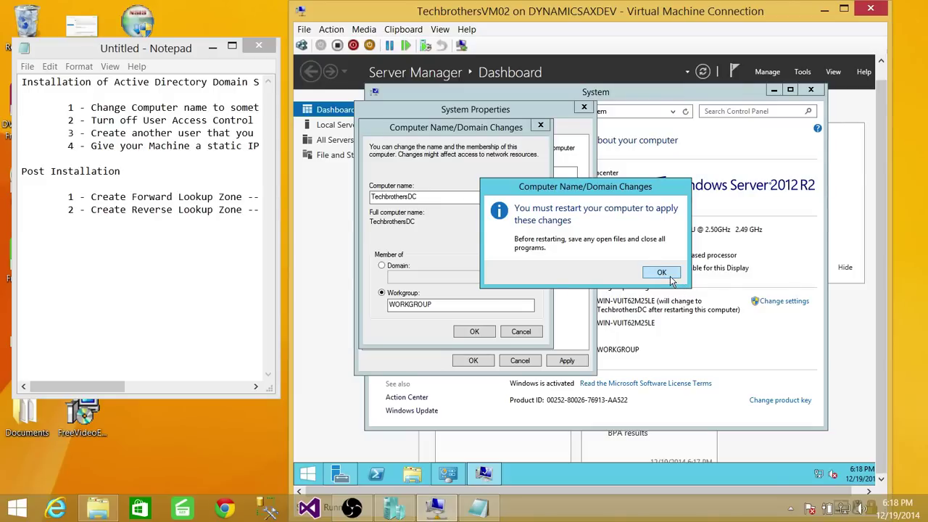
Close System Properties and restart the server now to apply the new name
{"action": "left_click", "coordinate": [662, 273]}
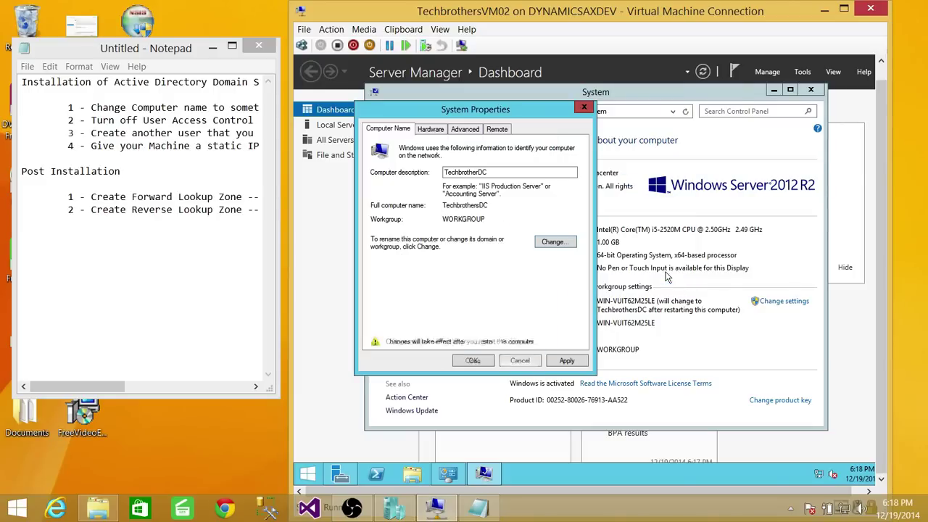
{"action": "left_click", "coordinate": [474, 360]}
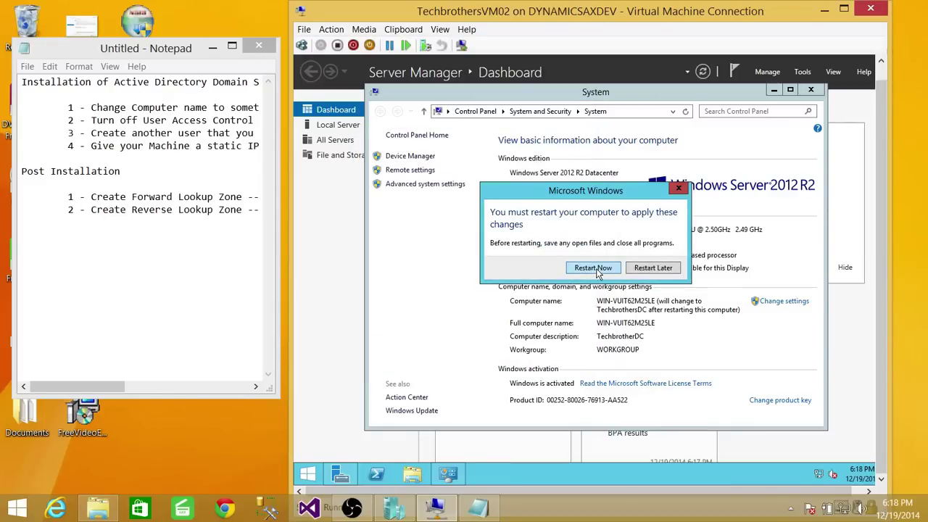
{"action": "left_click", "coordinate": [593, 268]}
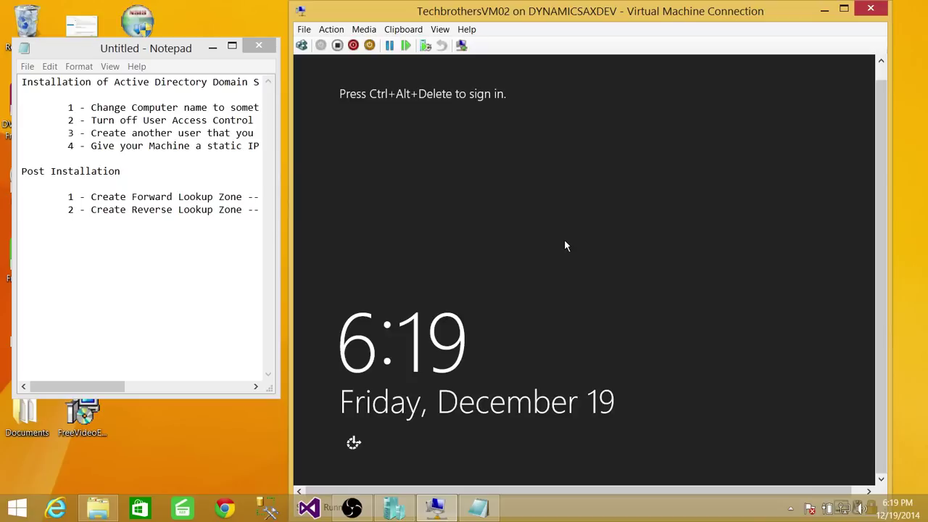
Sign back in to the restarted server with the Administrator password
{"action": "left_click", "coordinate": [301, 45]}
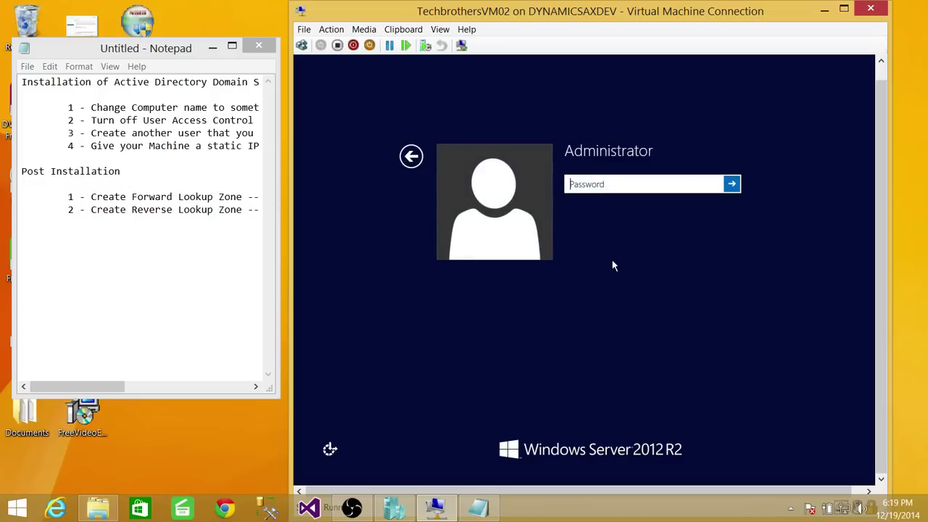
{"action": "type", "text": "•••••••••"}
{"action": "key", "text": "Return"}
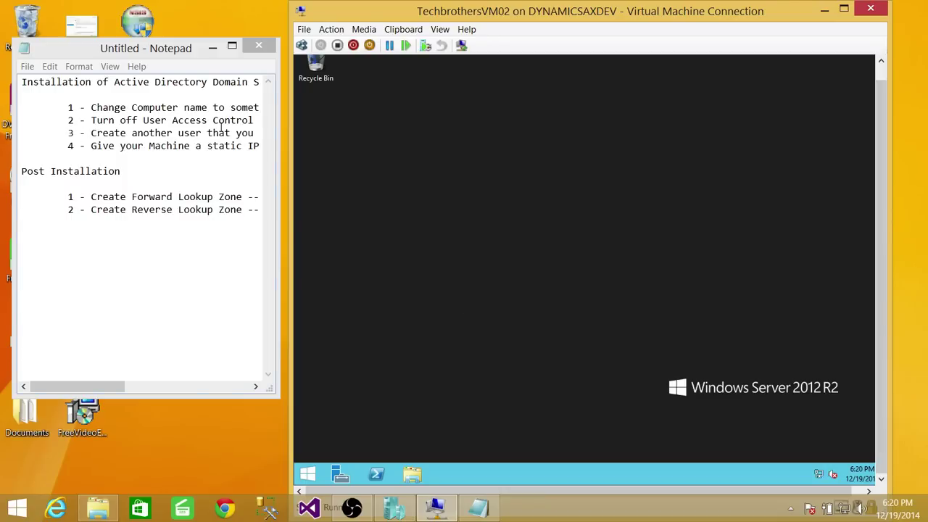
Find User Accounts via a 'User' search and set User Account Control to Never notify
{"action": "left_click", "coordinate": [308, 474]}
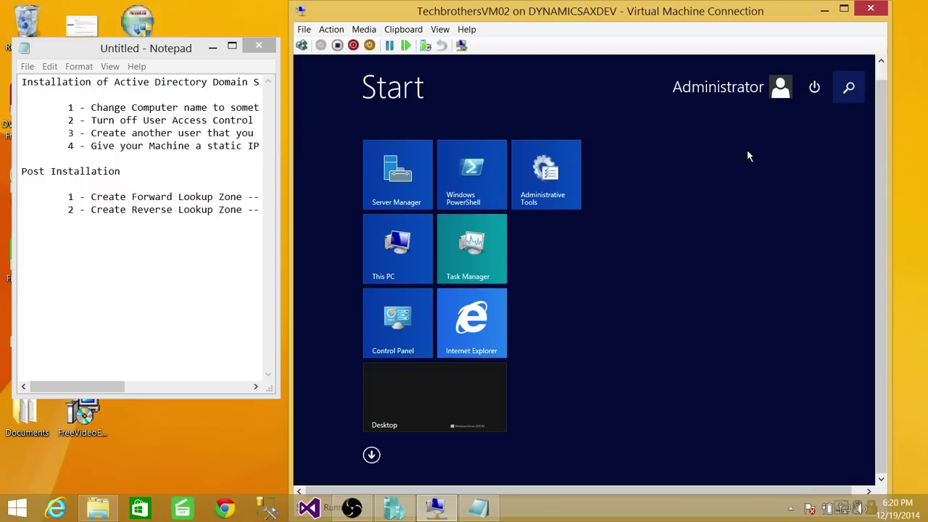
{"action": "type", "text": "User"}
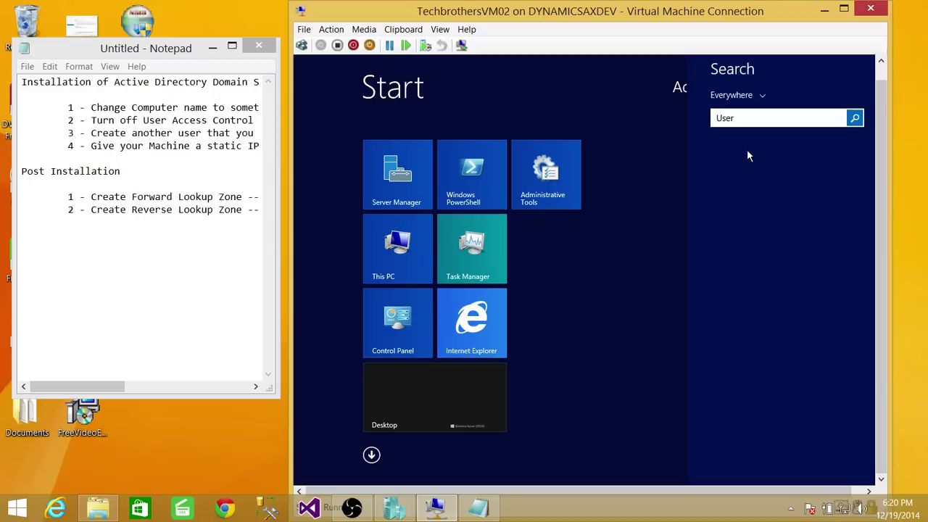
{"action": "key", "text": "Return"}
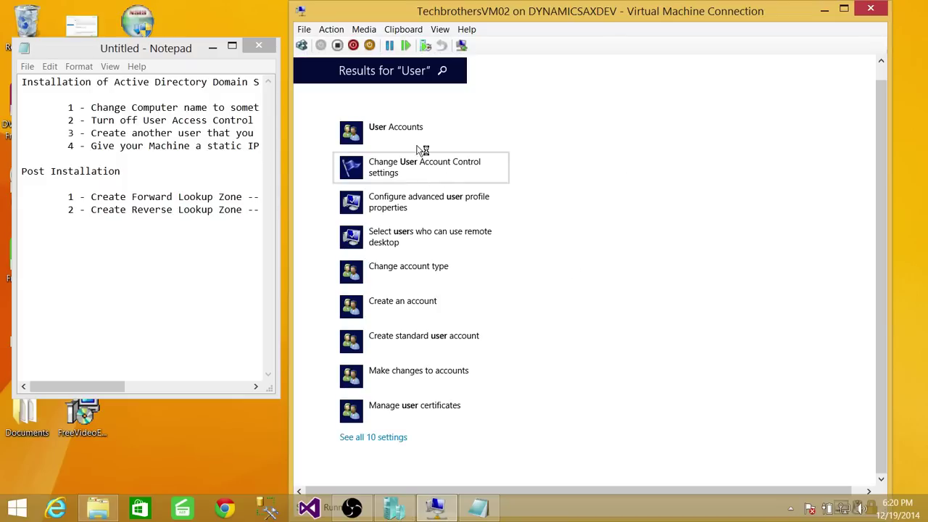
{"action": "left_click", "coordinate": [398, 130]}
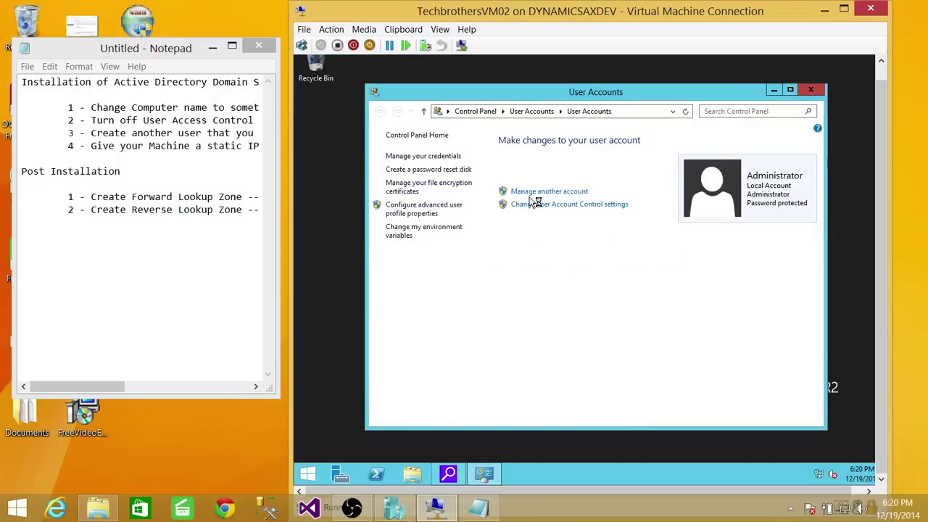
{"action": "left_click", "coordinate": [594, 209]}
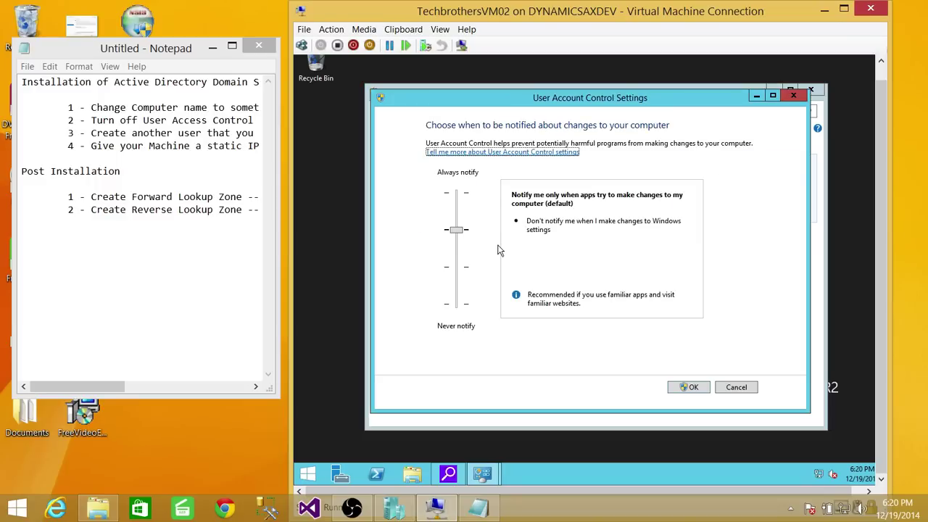
{"action": "left_click_drag", "start_coordinate": [456, 231], "coordinate": [456, 253]}
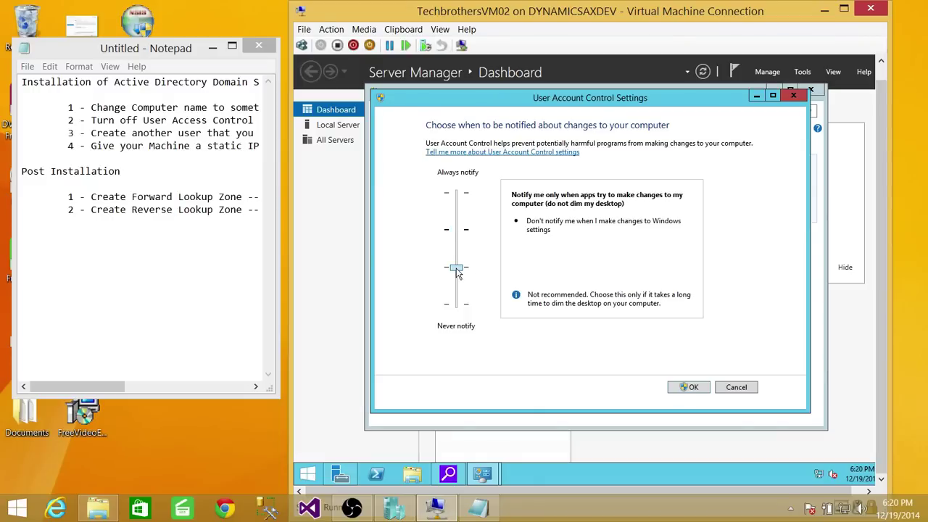
{"action": "left_click", "coordinate": [457, 296]}
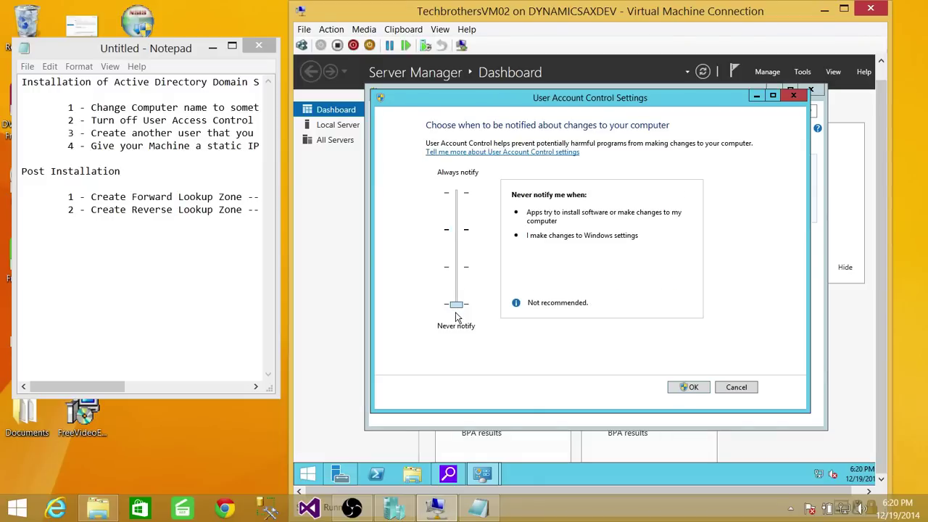
{"action": "left_click", "coordinate": [691, 389]}
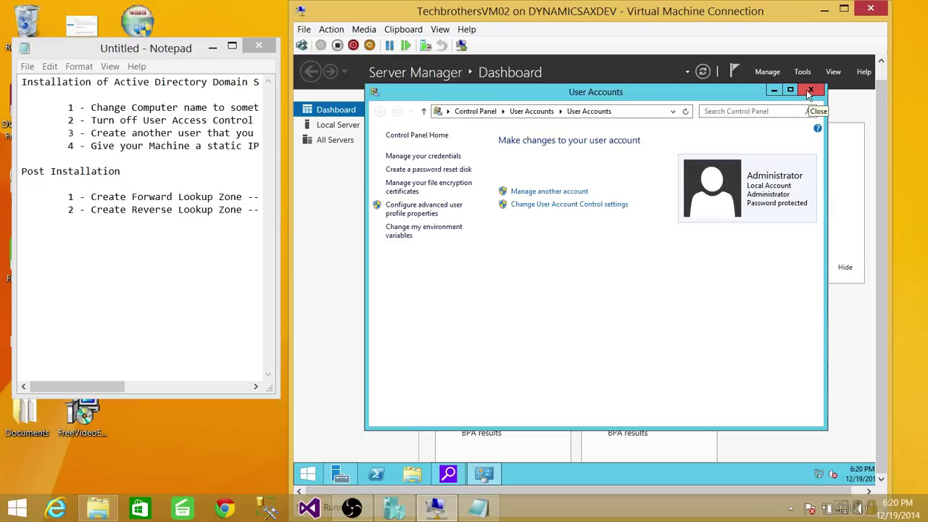
Close User Accounts and open the Ethernet adapter's properties from the Network and Sharing Center
{"action": "left_click", "coordinate": [810, 92]}
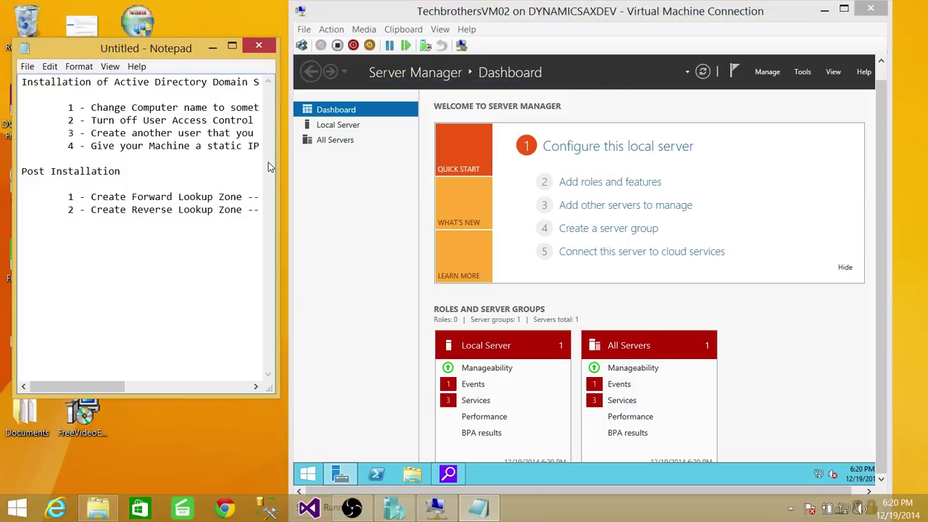
{"action": "right_click", "coordinate": [821, 475]}
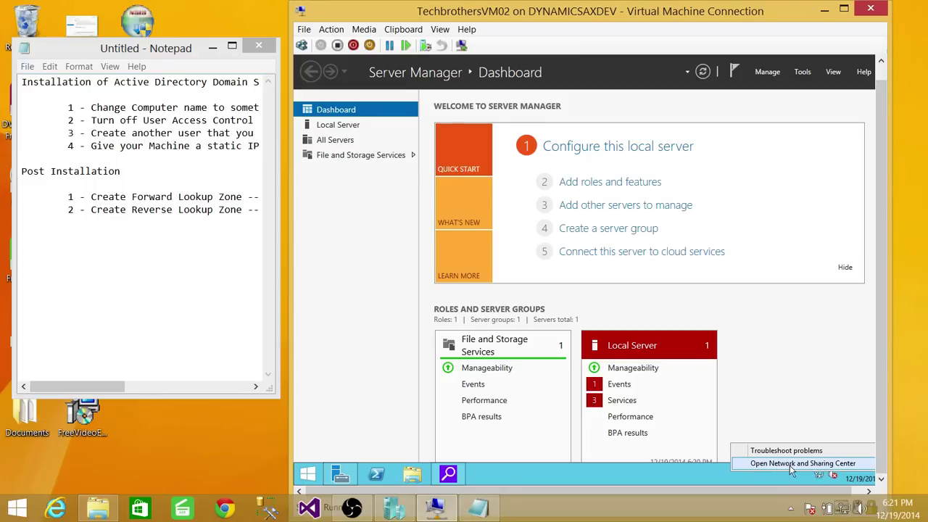
{"action": "left_click", "coordinate": [818, 463]}
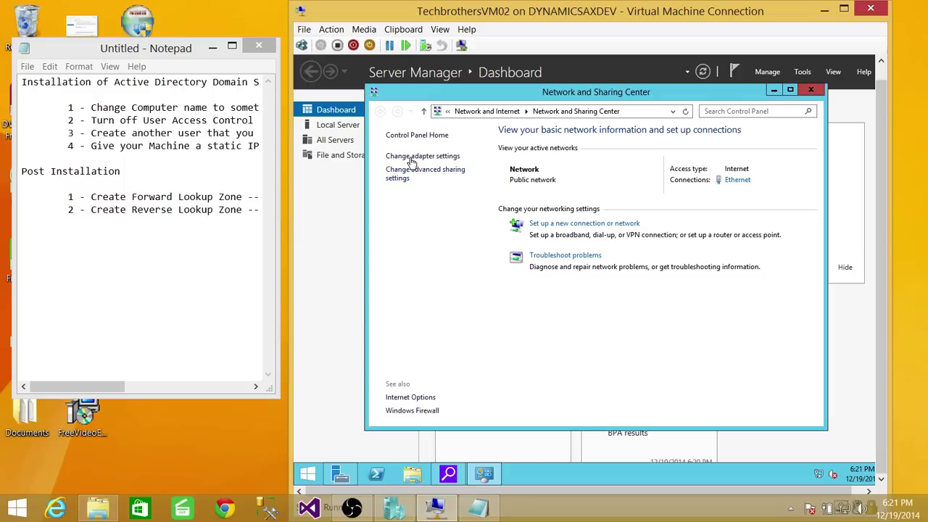
{"action": "left_click", "coordinate": [423, 157]}
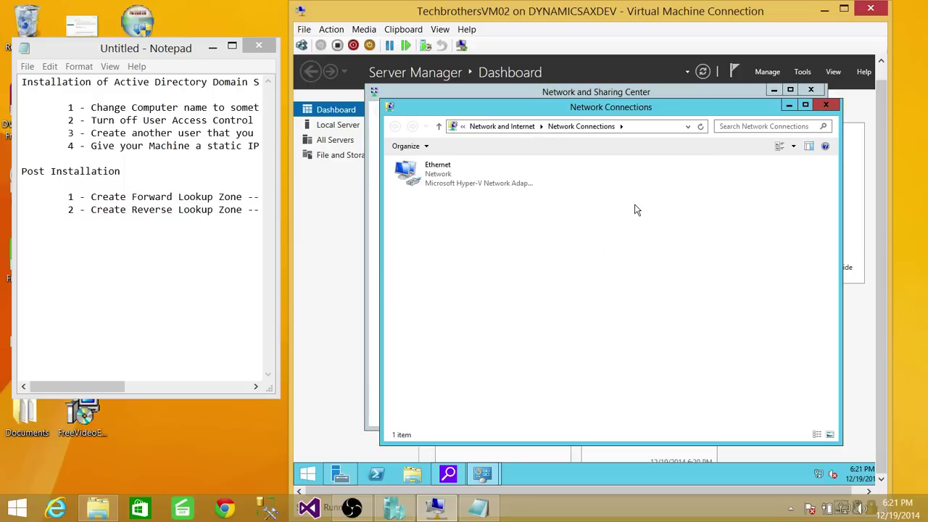
{"action": "left_click", "coordinate": [448, 177]}
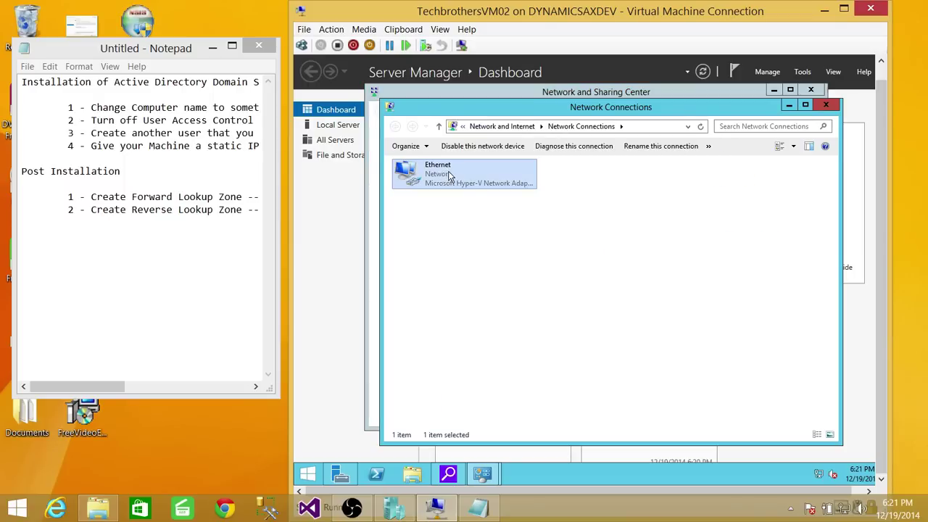
{"action": "right_click", "coordinate": [451, 177]}
{"action": "left_click", "coordinate": [489, 276]}
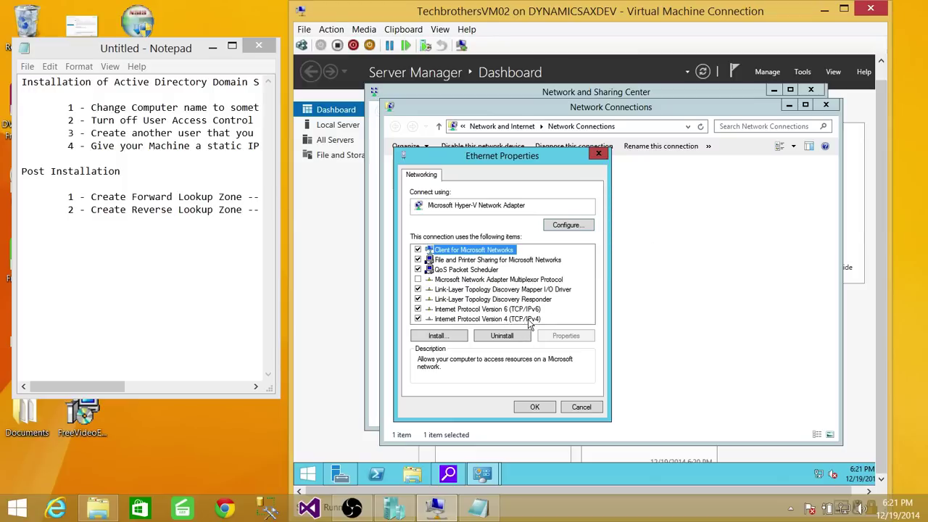
In the TCP/IPv4 properties, choose 'Use the following IP address' and begin the address with 192
{"action": "left_click", "coordinate": [507, 319]}
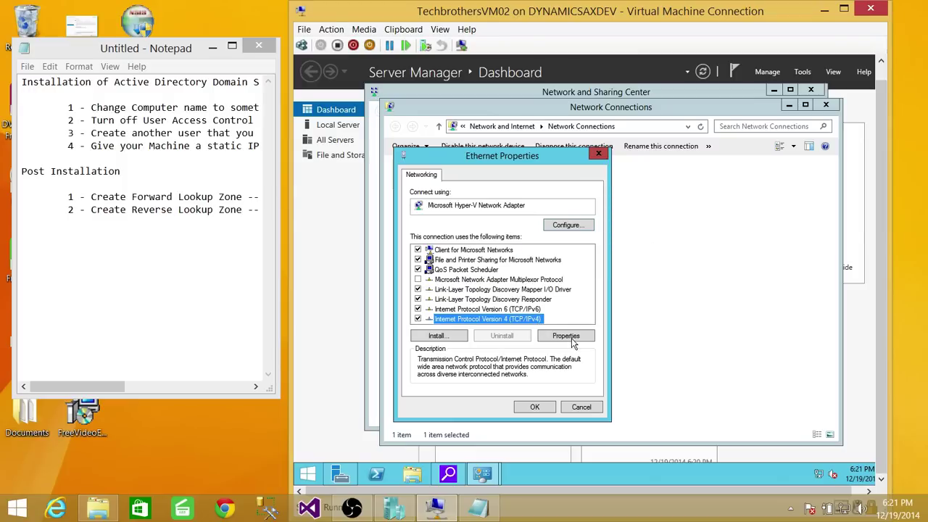
{"action": "left_click", "coordinate": [567, 337]}
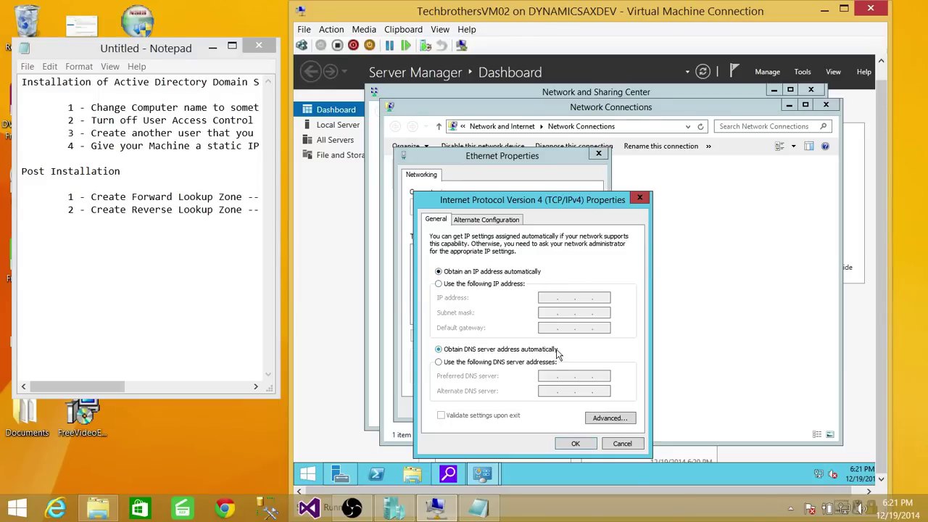
{"action": "left_click", "coordinate": [439, 284]}
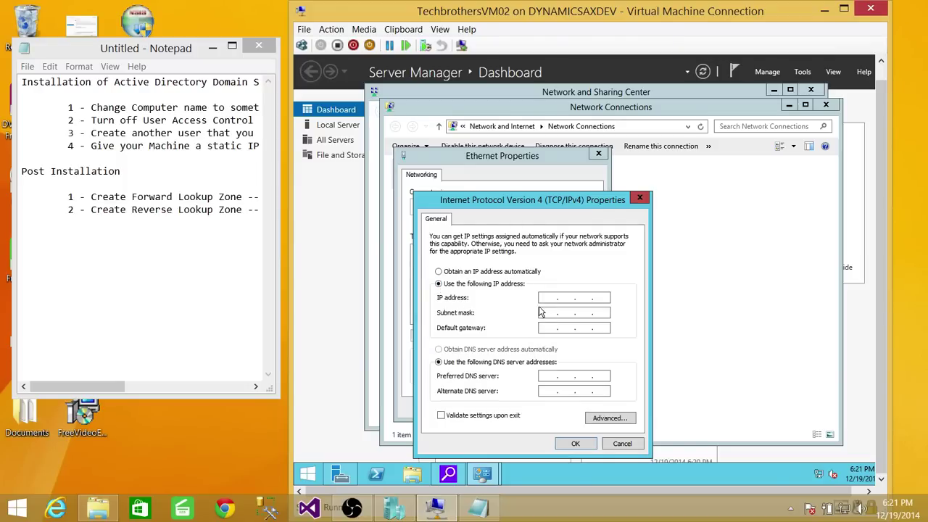
{"action": "type", "text": "192 . . ."}
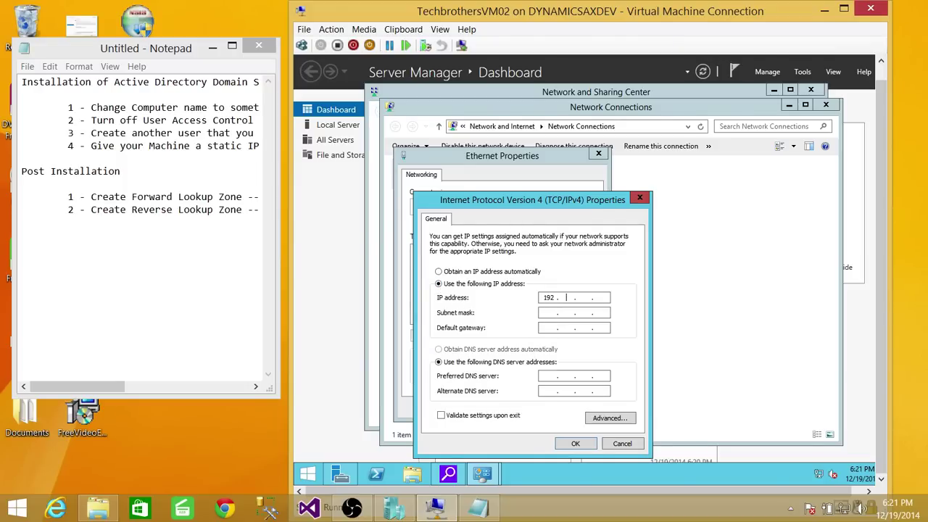
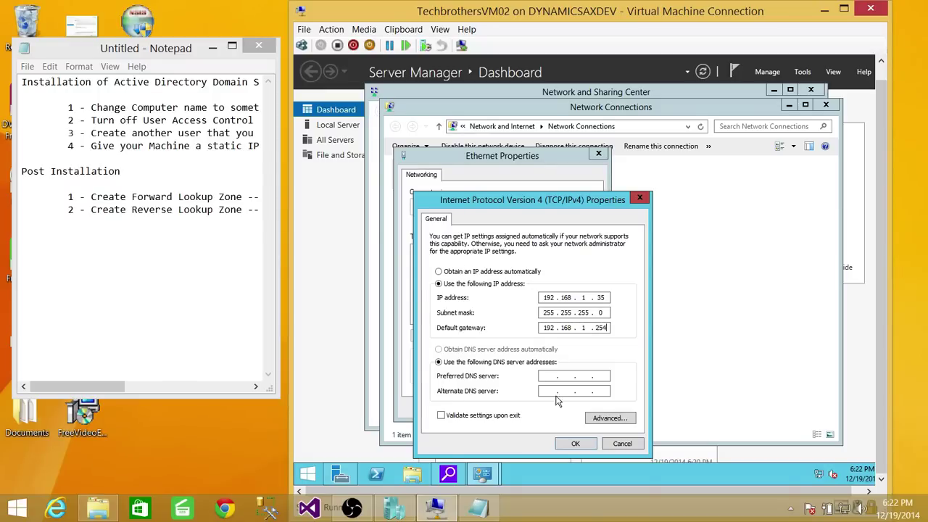
Put the cursor in the Preferred DNS server field to start entering its address
{"action": "left_click", "coordinate": [557, 376]}
Enter DNS servers 8.8.8.8 and 8.8.4.4 and apply the static IPv4 settings
{"action": "type", "text": "4 . 4"}
{"action": "left_click", "coordinate": [575, 444]}
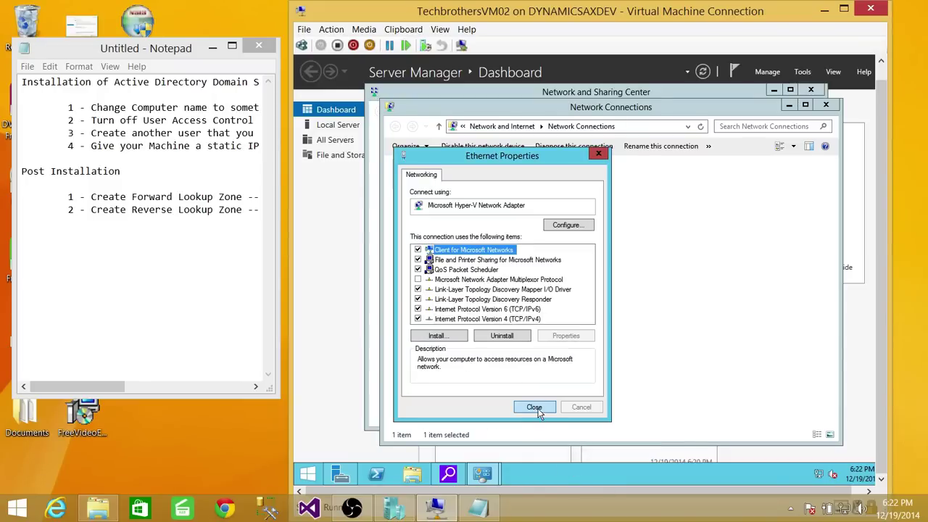
{"action": "left_click", "coordinate": [534, 407]}
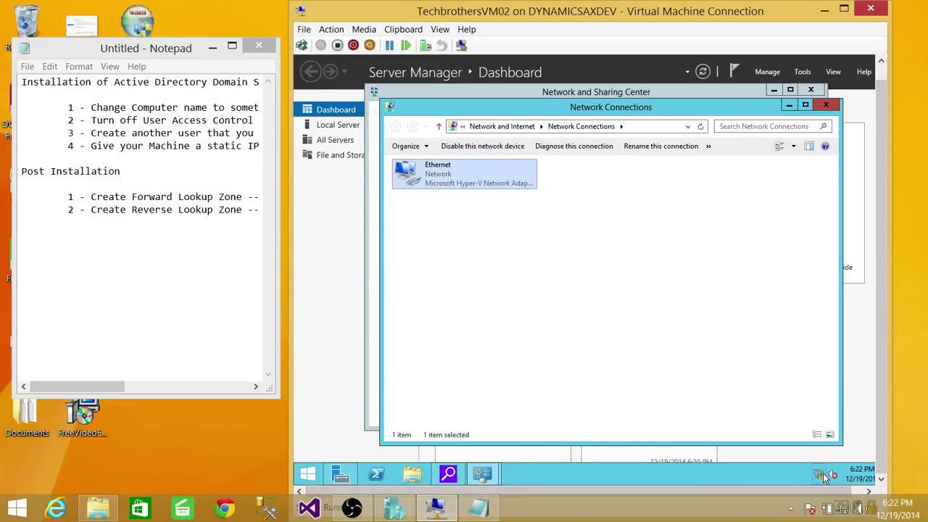
Close the Network Connections and Network and Sharing Center windows
{"action": "mouse_move", "coordinate": [821, 485]}
{"action": "left_click", "coordinate": [826, 105]}
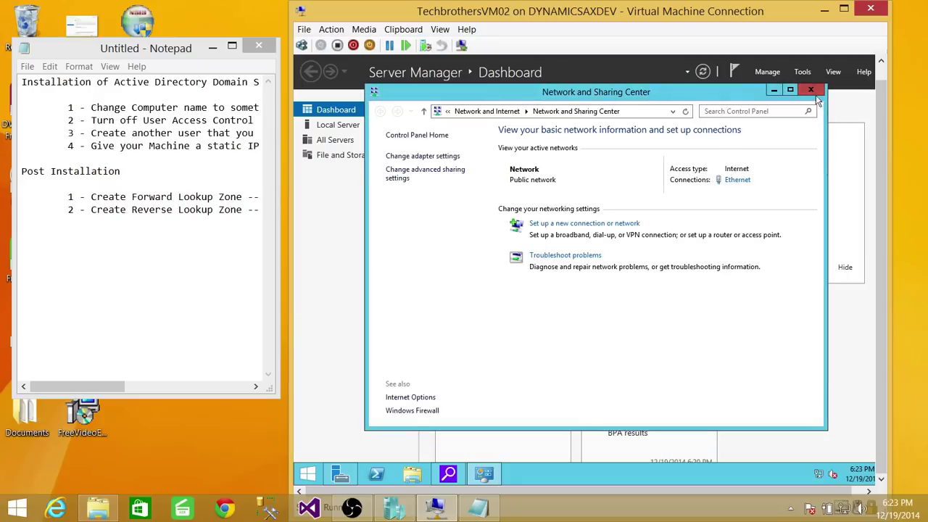
{"action": "left_click", "coordinate": [817, 95]}
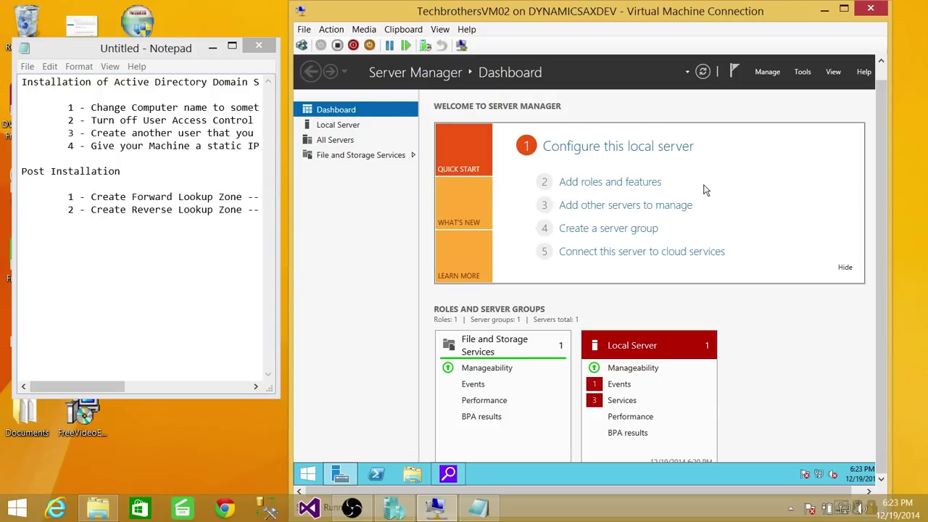
Launch Add Roles and Features with a role-based installation targeting TechbrothersDC
{"action": "left_click", "coordinate": [635, 187]}
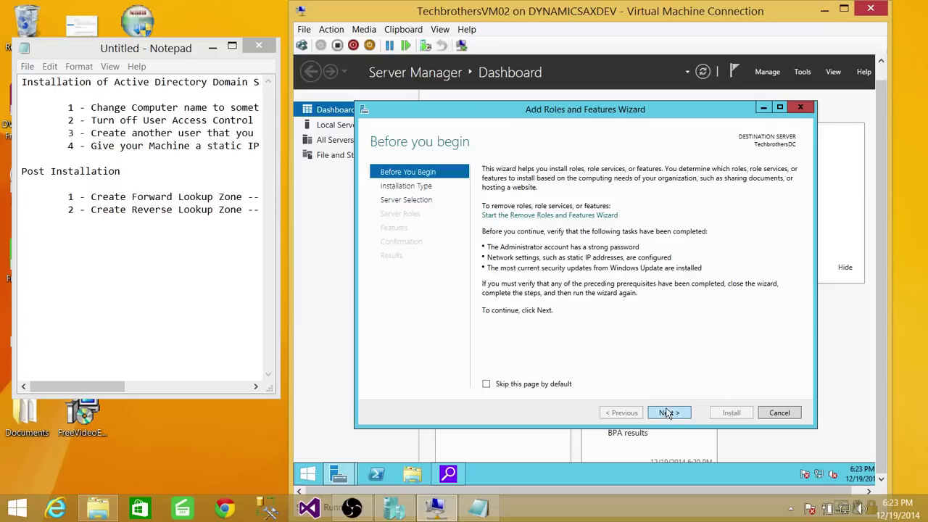
{"action": "left_click", "coordinate": [668, 412]}
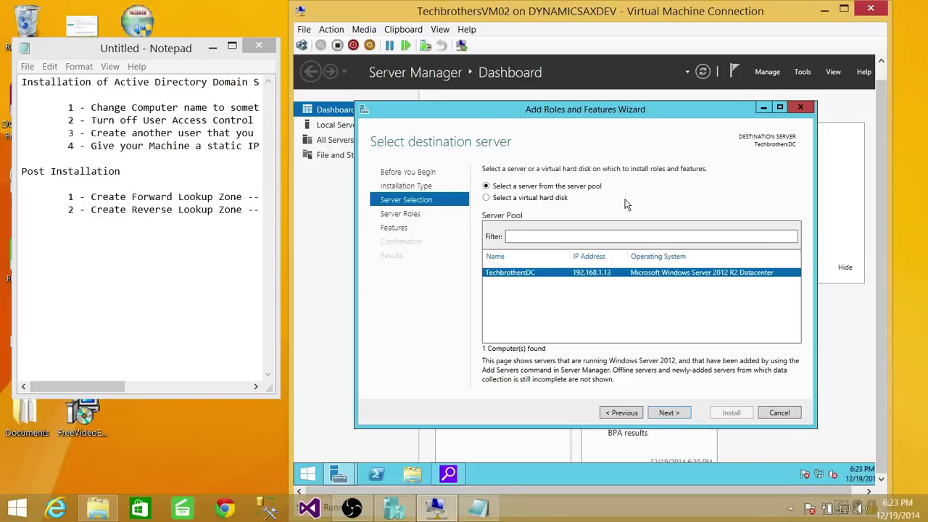
{"action": "left_click", "coordinate": [687, 411]}
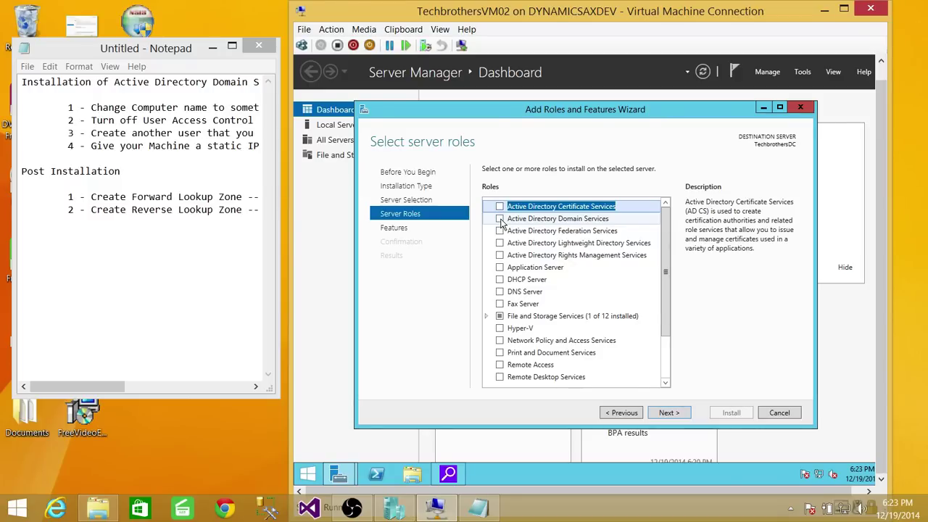
Select the Active Directory Domain Services role with its required management features
{"action": "left_click", "coordinate": [500, 219]}
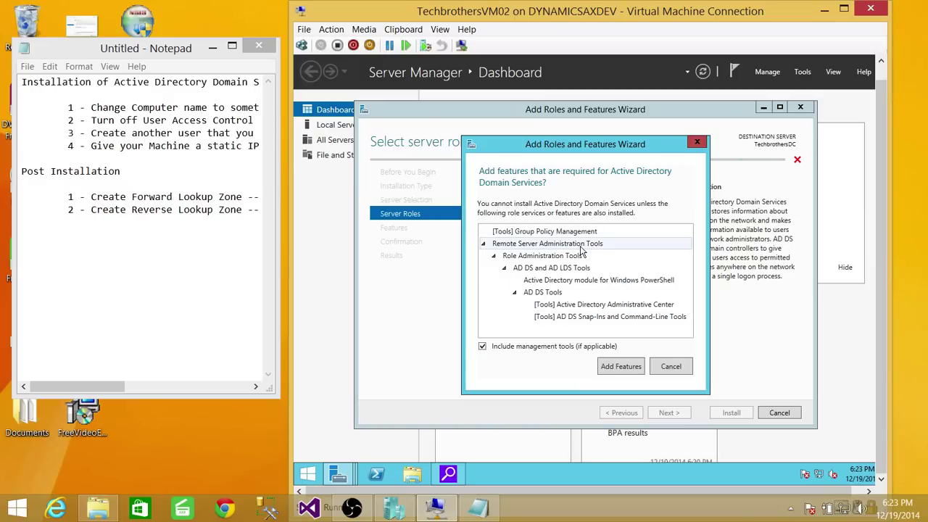
{"action": "left_click", "coordinate": [621, 367]}
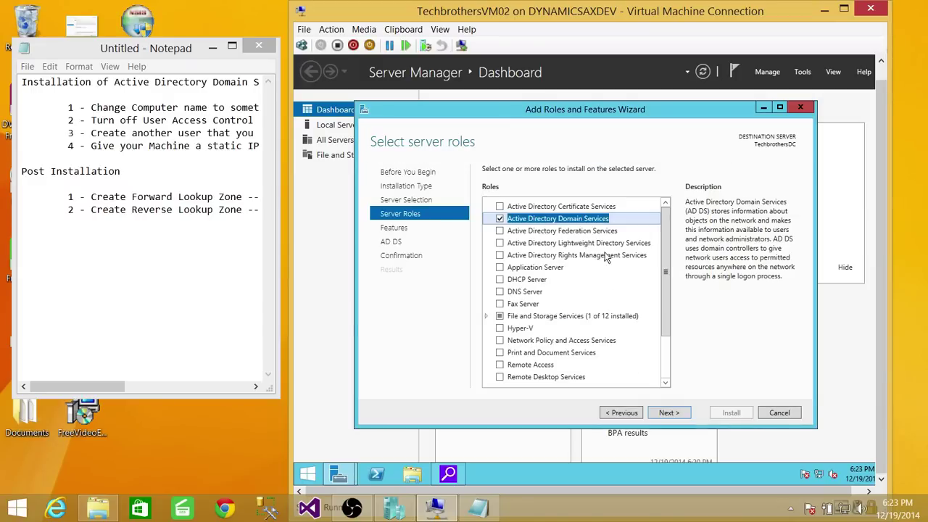
{"action": "left_click", "coordinate": [668, 412]}
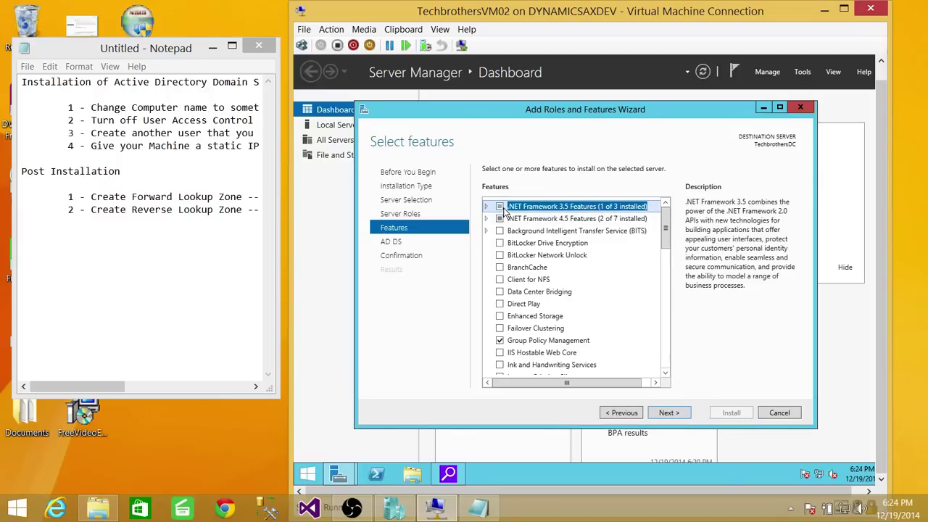
Check .NET Framework 3.5 HTTP Activation, with its required features, and Non-HTTP Activation
{"action": "left_click", "coordinate": [487, 207]}
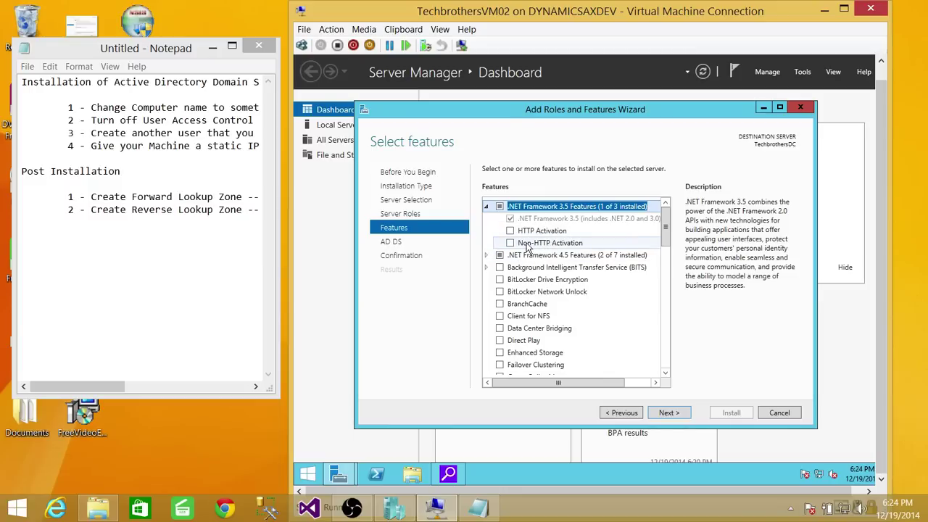
{"action": "left_click", "coordinate": [510, 231]}
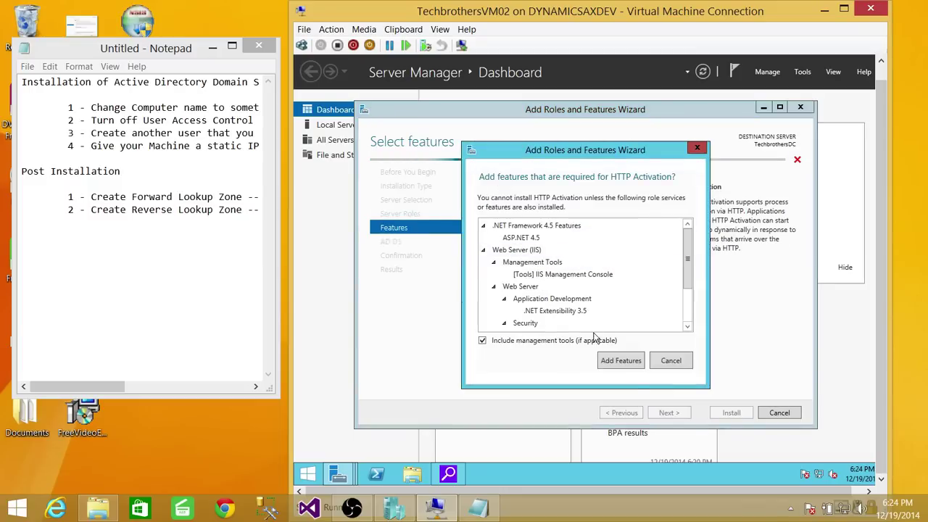
{"action": "left_click", "coordinate": [620, 363]}
{"action": "left_click", "coordinate": [510, 243]}
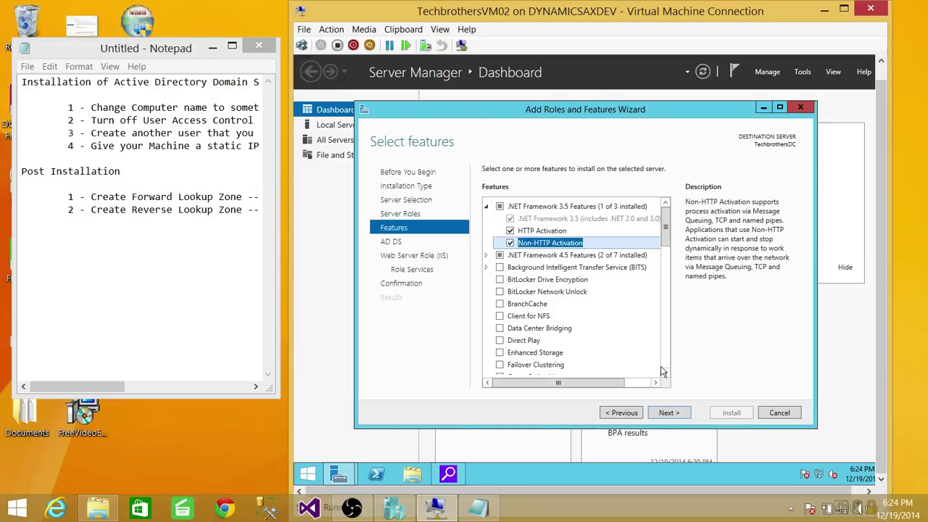
{"action": "left_click", "coordinate": [674, 413]}
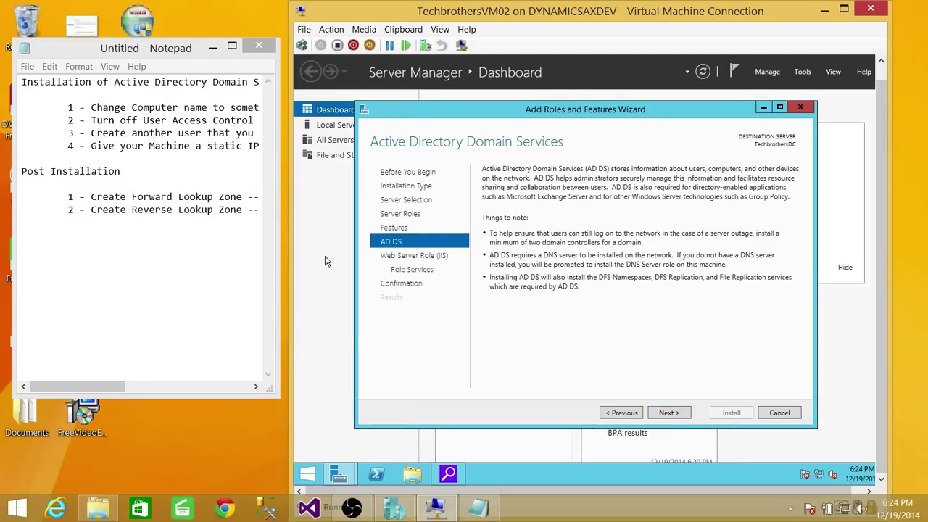
Pass the AD DS and IIS pages with default role services and start the installation
{"action": "left_click", "coordinate": [677, 415]}
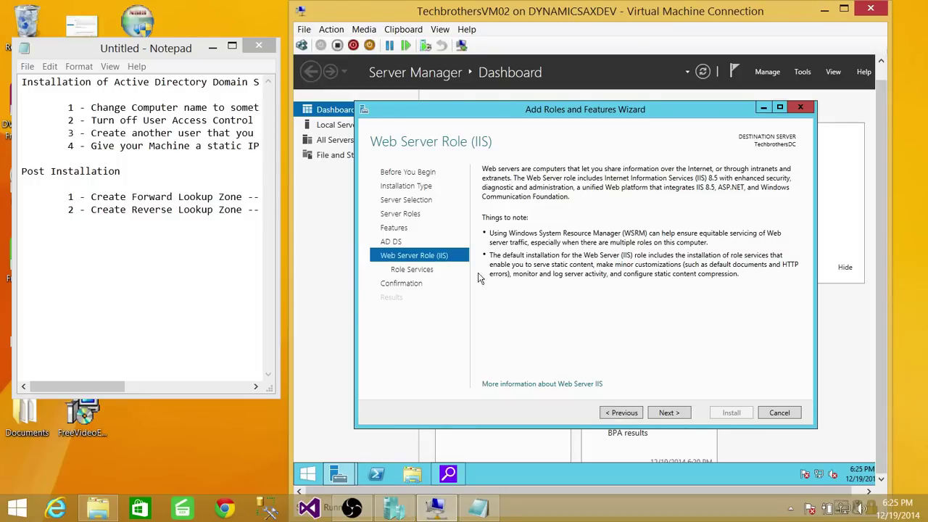
{"action": "left_click", "coordinate": [670, 413]}
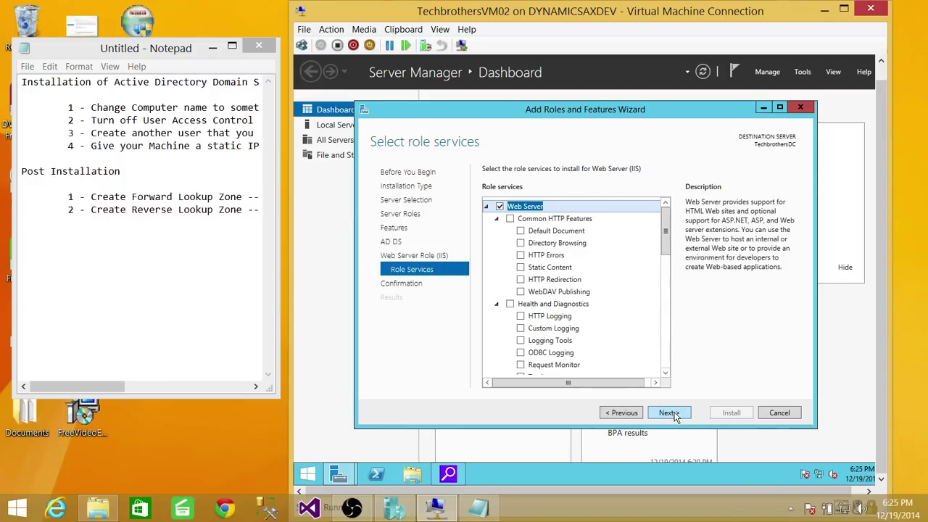
{"action": "left_click", "coordinate": [668, 413]}
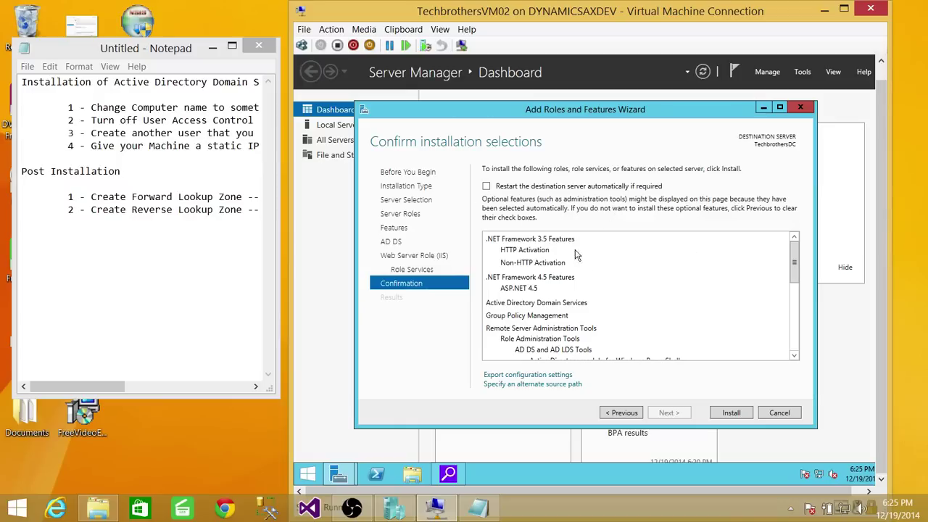
{"action": "left_click", "coordinate": [733, 413]}
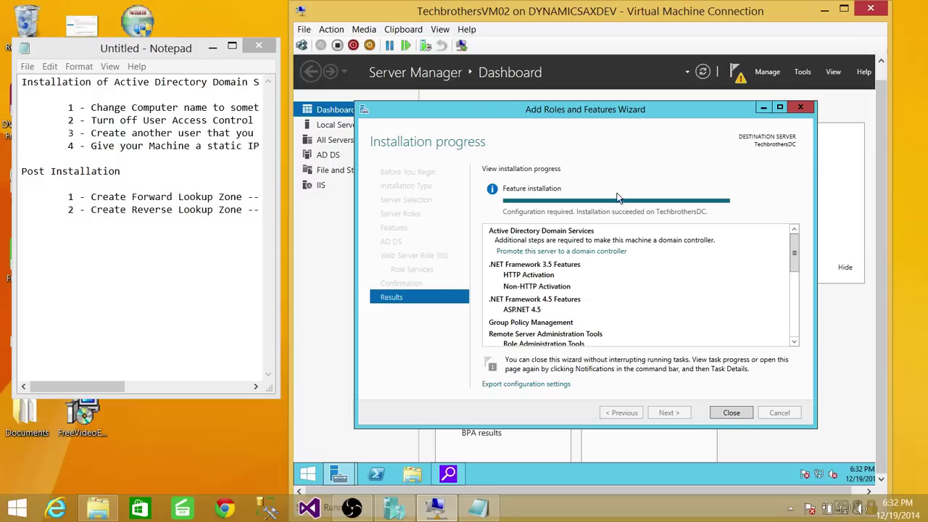
Close the wizard once the AD DS and IIS installation succeeds
{"action": "left_click", "coordinate": [731, 413]}
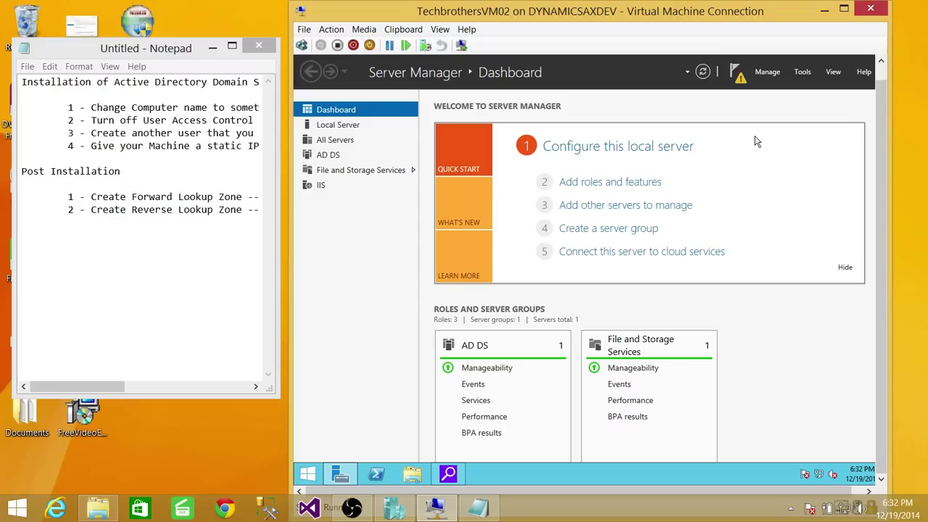
Choose 'Promote this server to a domain controller' from the notifications
{"action": "left_click", "coordinate": [742, 80]}
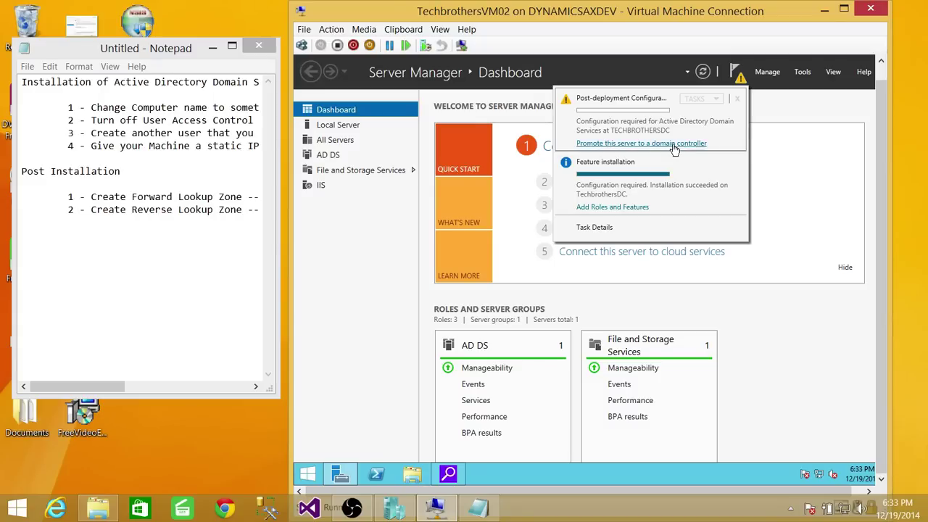
{"action": "left_click", "coordinate": [674, 145]}
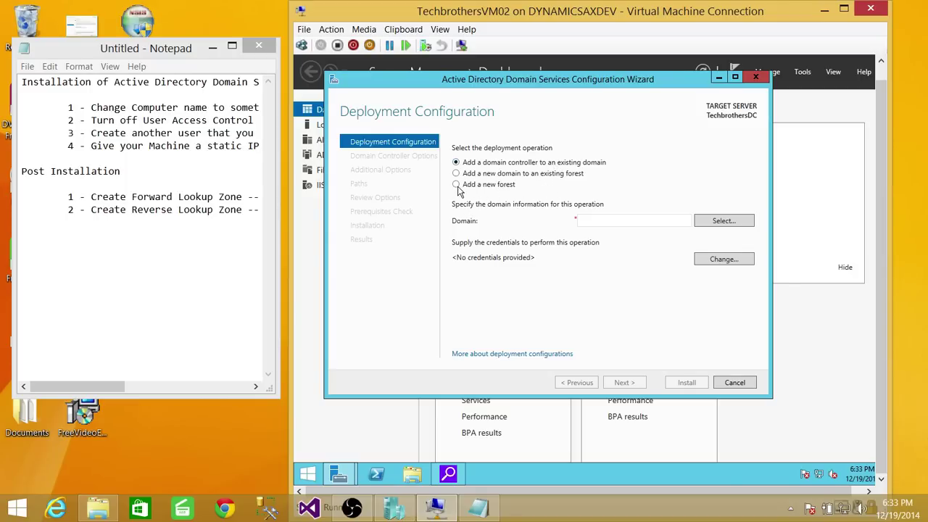
Choose 'Add a new forest' with root domain name Techbrothers.local
{"action": "left_click", "coordinate": [457, 186]}
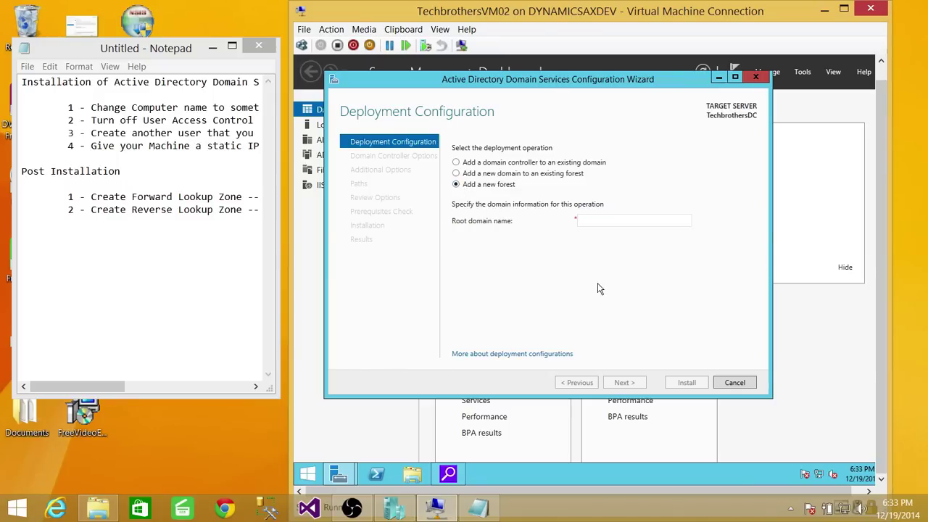
{"action": "left_click", "coordinate": [607, 221]}
{"action": "type", "text": "Techbreo"}
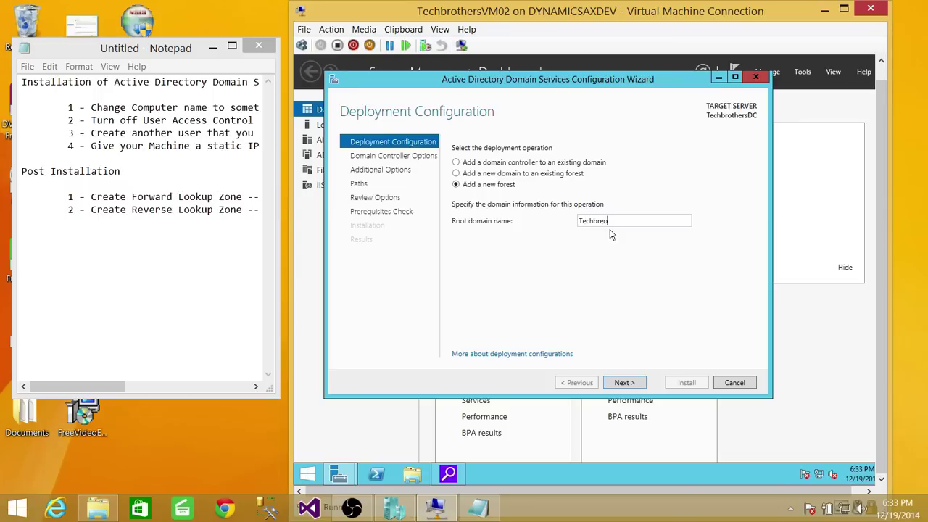
{"action": "key", "text": "BackSpace"}
{"action": "key", "text": "BackSpace"}
{"action": "type", "text": "others.com"}
{"action": "key", "text": "BackSpace"}
{"action": "key", "text": "BackSpace"}
{"action": "key", "text": "BackSpace"}
{"action": "type", "text": "local"}
{"action": "left_click", "coordinate": [625, 383]}
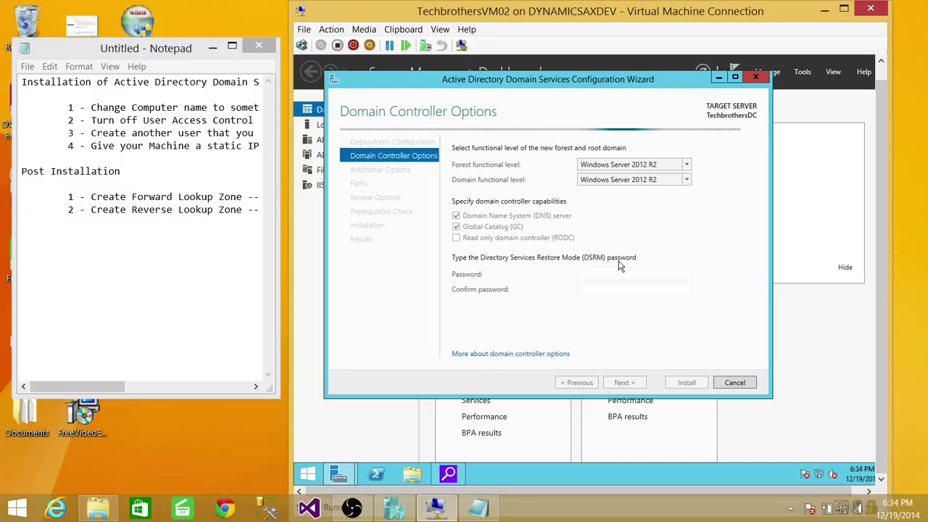
Keep forest level Windows Server 2012 R2 and enter and confirm the DSRM password
{"action": "left_click", "coordinate": [688, 165]}
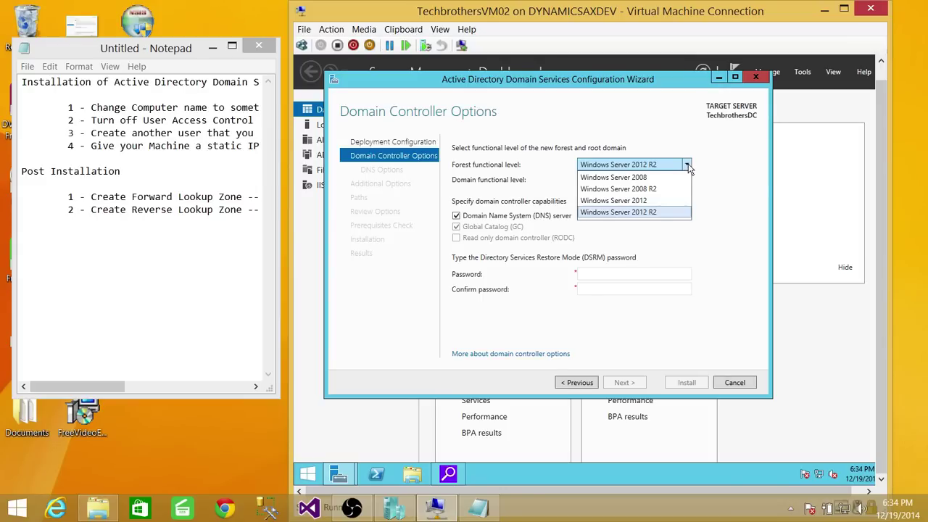
{"action": "left_click", "coordinate": [688, 166]}
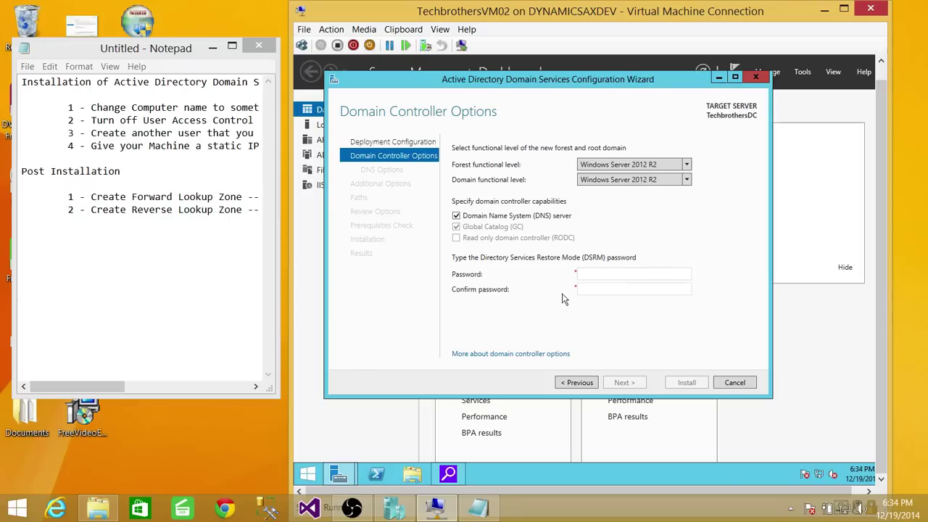
{"action": "left_click", "coordinate": [591, 276]}
{"action": "type", "text": "*********"}
{"action": "left_click", "coordinate": [600, 289]}
{"action": "type", "text": "*********"}
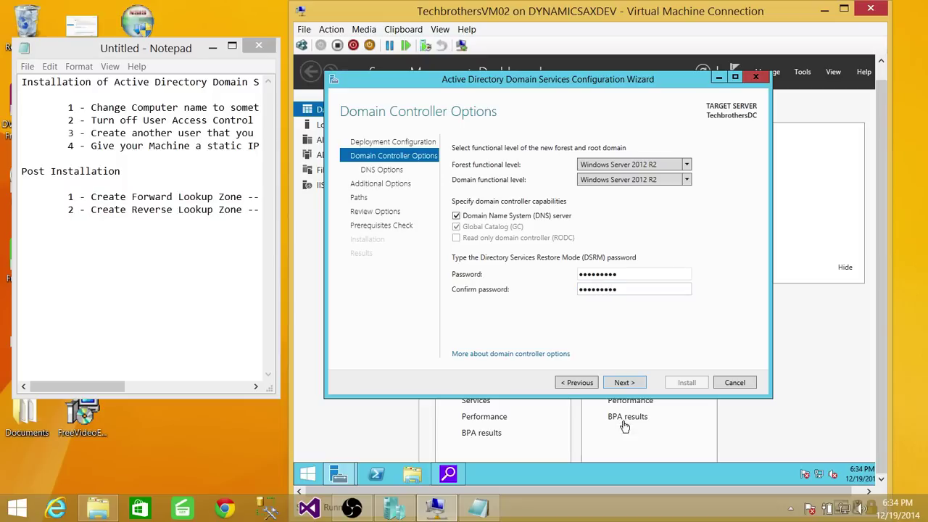
{"action": "left_click", "coordinate": [635, 382]}
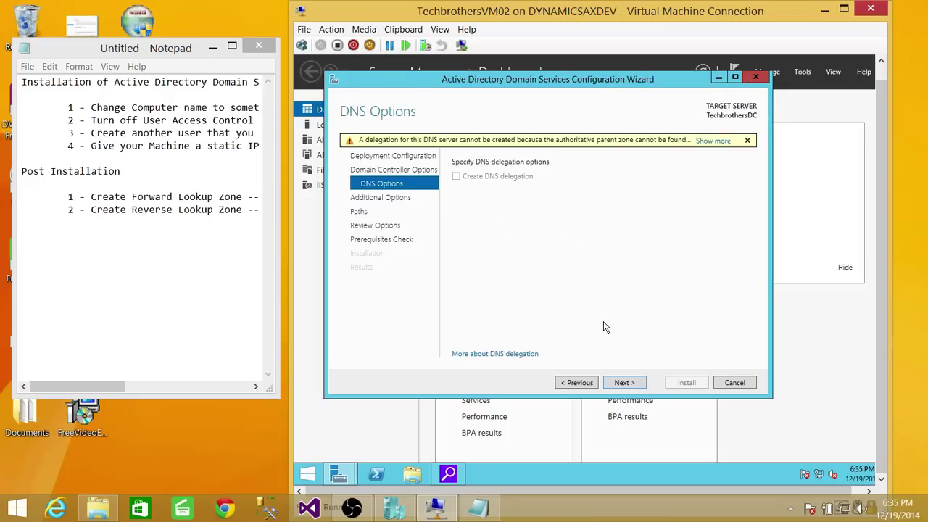
Continue past DNS Options without delegation and accept the NetBIOS name TECHBROTHERS
{"action": "left_click", "coordinate": [637, 386]}
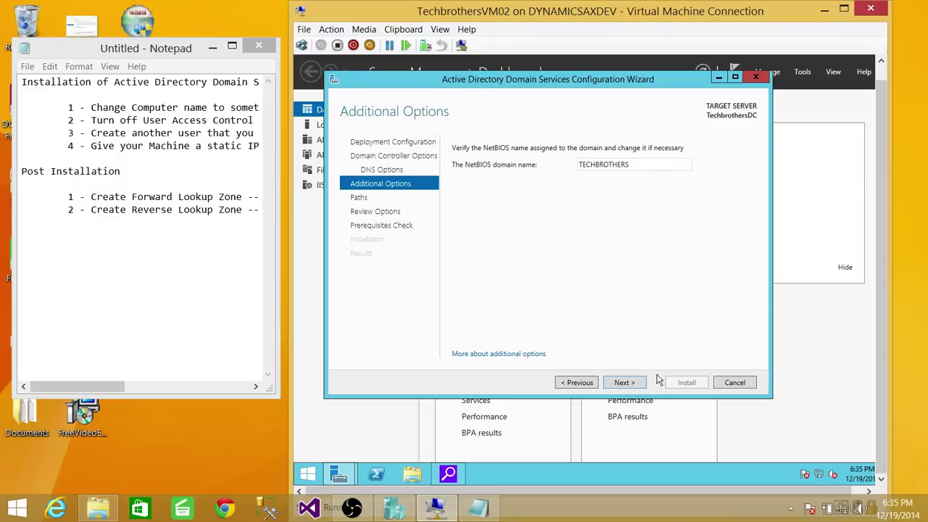
{"action": "left_click", "coordinate": [632, 384]}
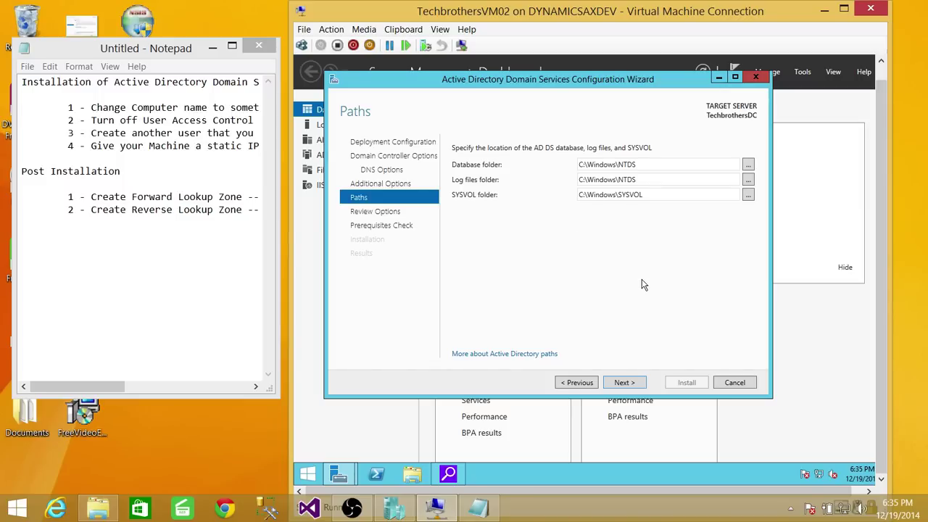
Review the domain controller selections and inspect the generated Install-ADDSForest script in Notepad before continuing
{"action": "left_click", "coordinate": [623, 382]}
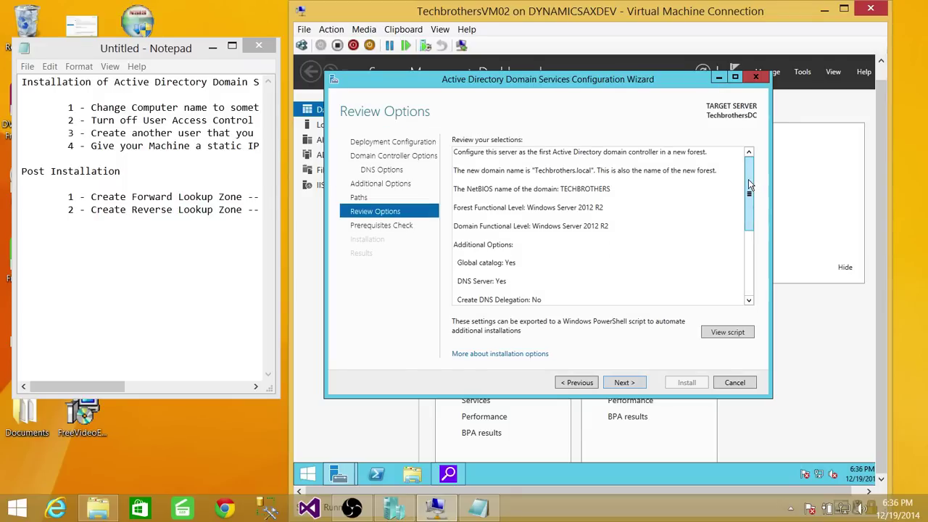
{"action": "left_click_drag", "start_coordinate": [750, 185], "coordinate": [750, 255]}
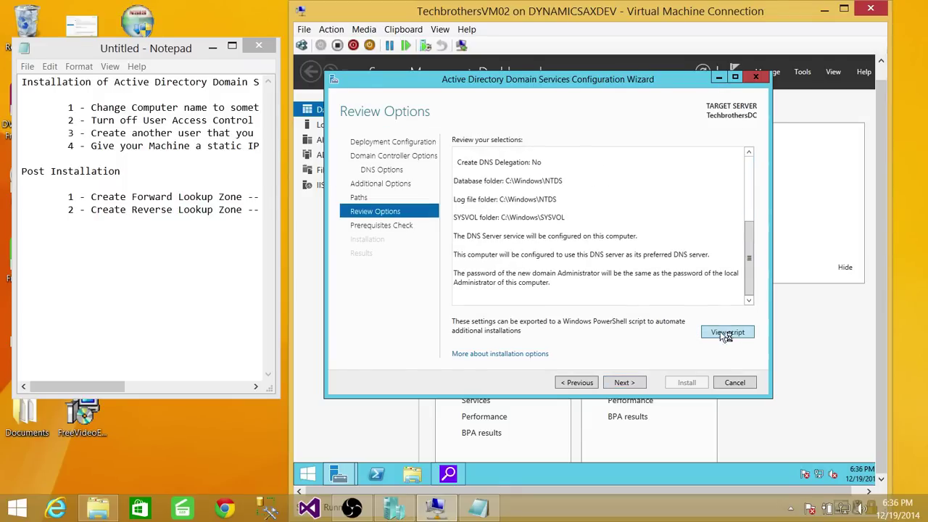
{"action": "left_click", "coordinate": [726, 333]}
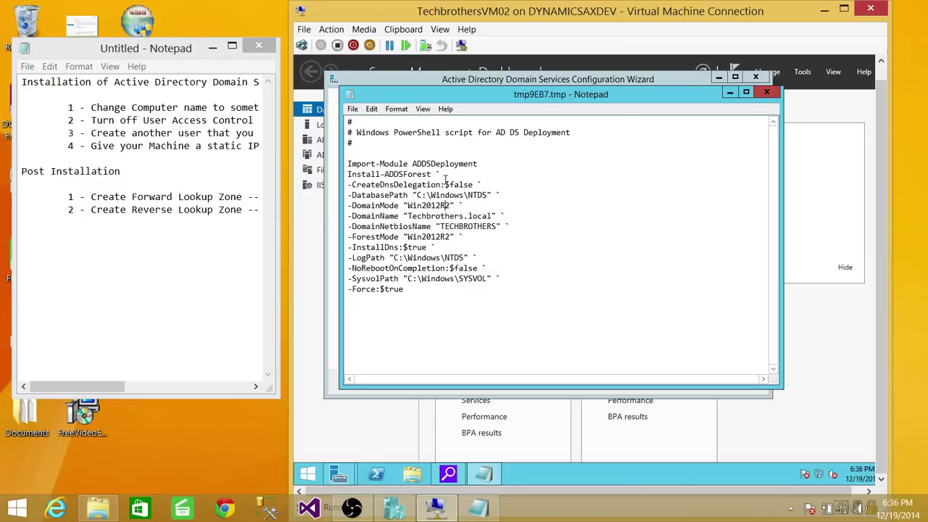
{"action": "left_click", "coordinate": [772, 95]}
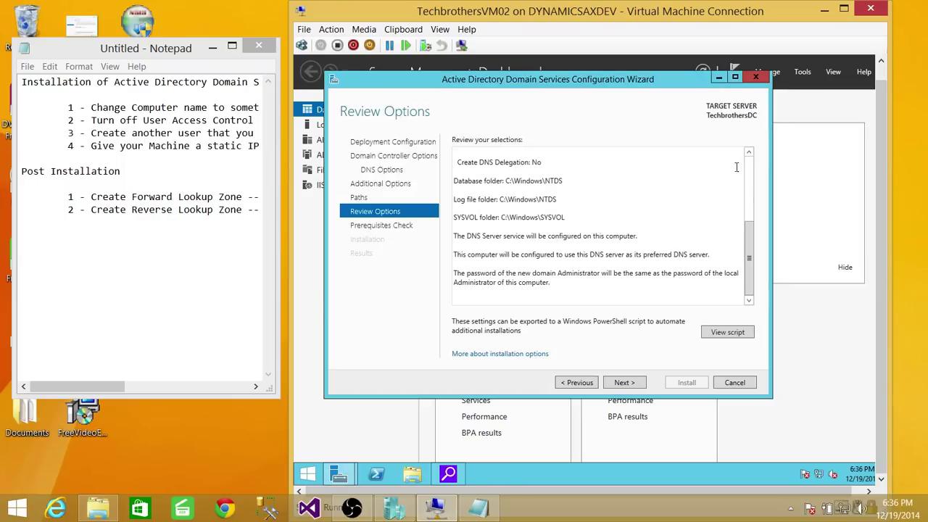
{"action": "left_click", "coordinate": [638, 383]}
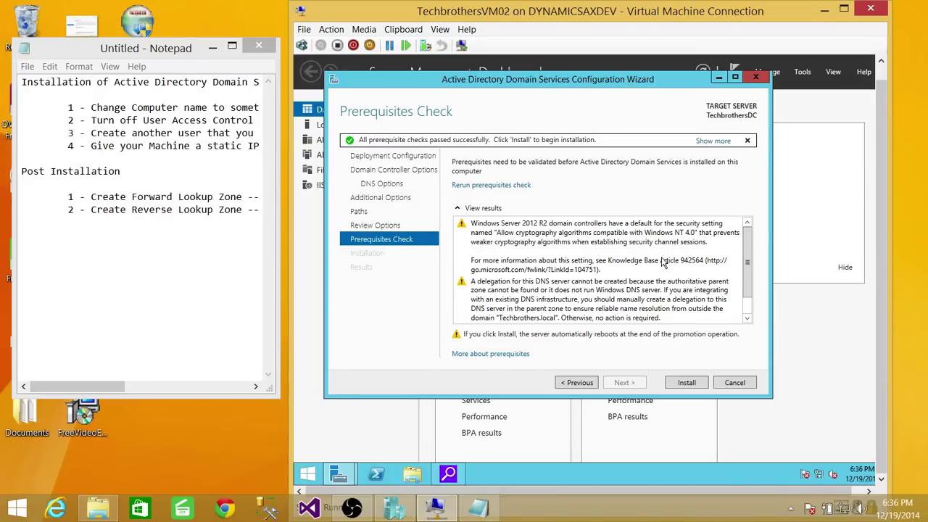
Check the prerequisite results, including the cryptography algorithms warning, and start the AD DS installation
{"action": "scroll", "coordinate": [750, 254], "scroll_direction": "down", "scroll_amount": 3}
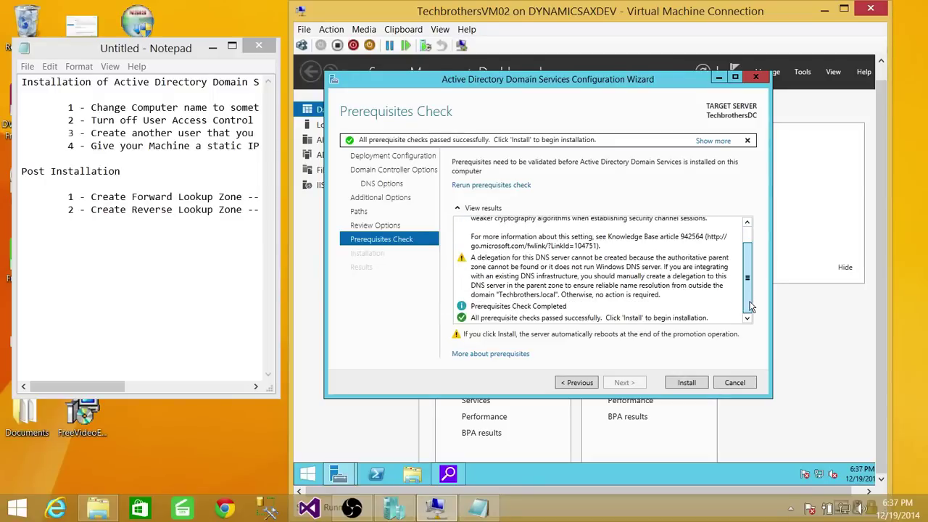
{"action": "scroll", "coordinate": [751, 254], "scroll_direction": "up", "scroll_amount": 3}
{"action": "scroll", "coordinate": [749, 248], "scroll_direction": "up", "scroll_amount": 1}
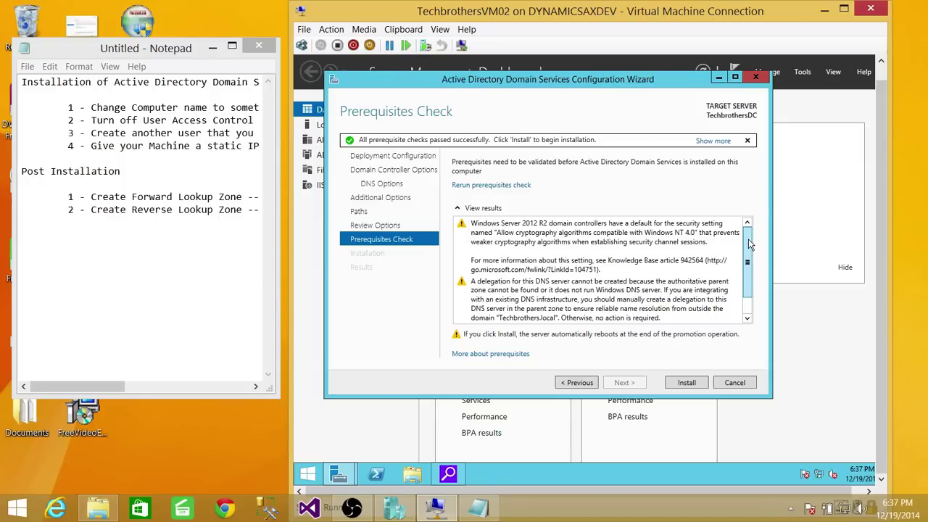
{"action": "left_click", "coordinate": [500, 239]}
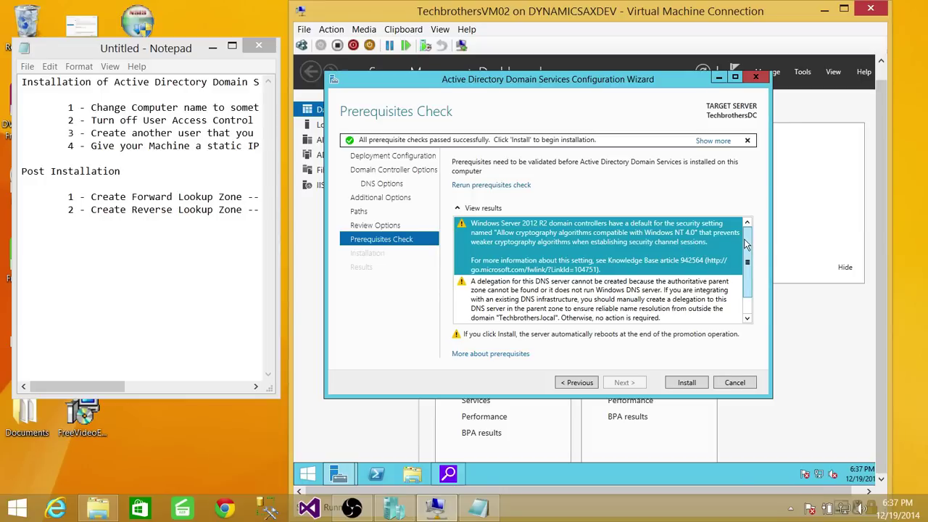
{"action": "left_click_drag", "start_coordinate": [744, 239], "coordinate": [745, 256]}
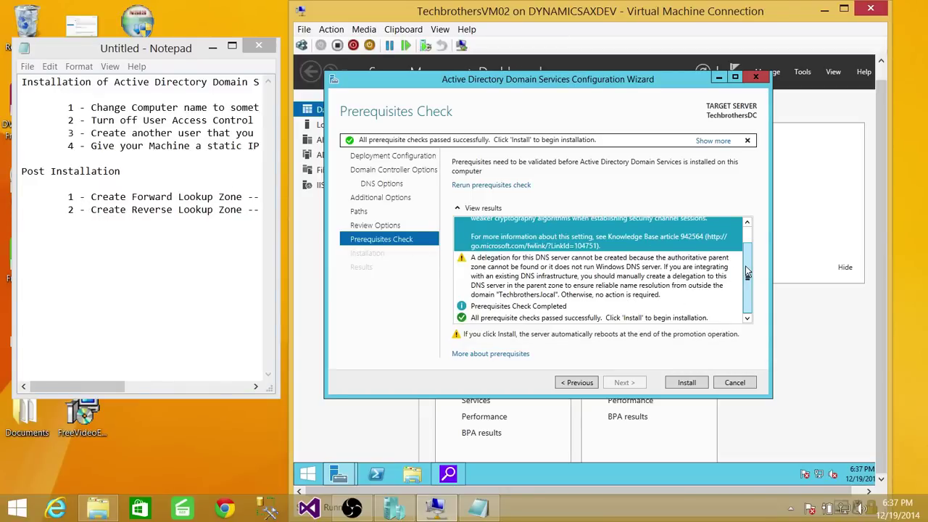
{"action": "left_click_drag", "start_coordinate": [746, 267], "coordinate": [752, 295]}
{"action": "scroll", "coordinate": [750, 265], "scroll_direction": "up", "scroll_amount": 1}
{"action": "scroll", "coordinate": [754, 265], "scroll_direction": "up", "scroll_amount": 1}
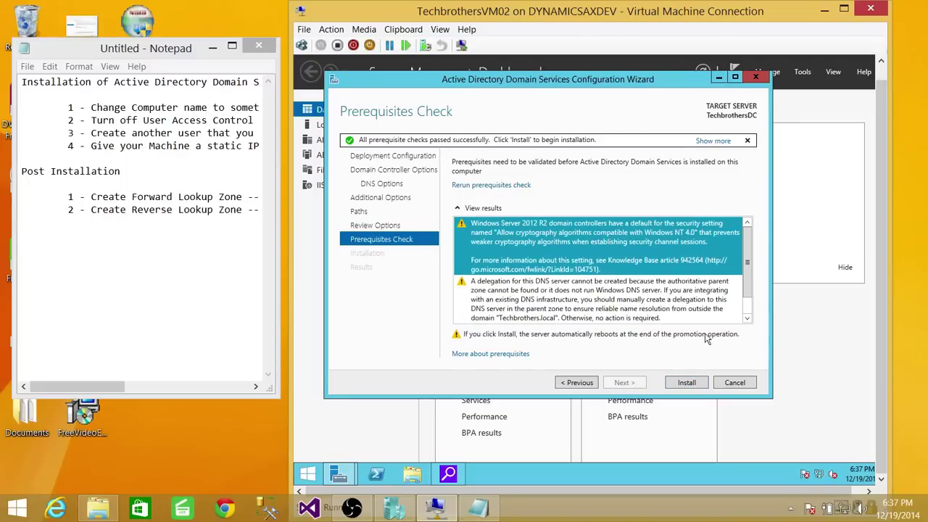
{"action": "left_click", "coordinate": [689, 382]}
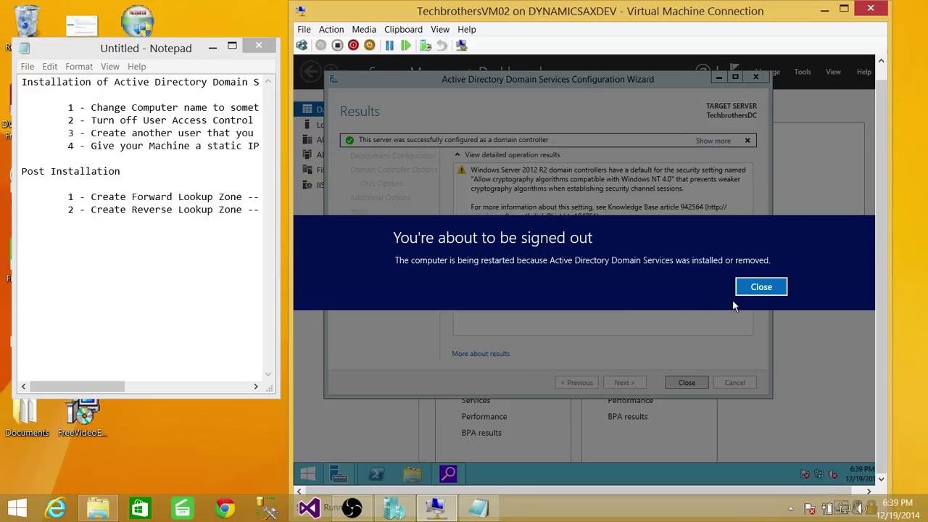
Dismiss the sign-out notice and let the server reboot to its lock screen
{"action": "left_click", "coordinate": [771, 288]}
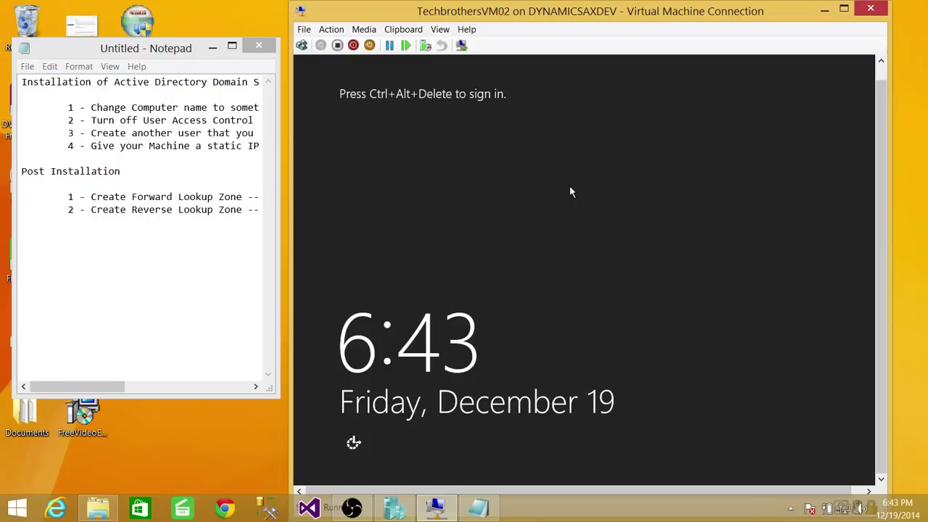
Sign in to the VM as the TECHBROTHERS domain Administrator with the account password
{"action": "left_click", "coordinate": [301, 45]}
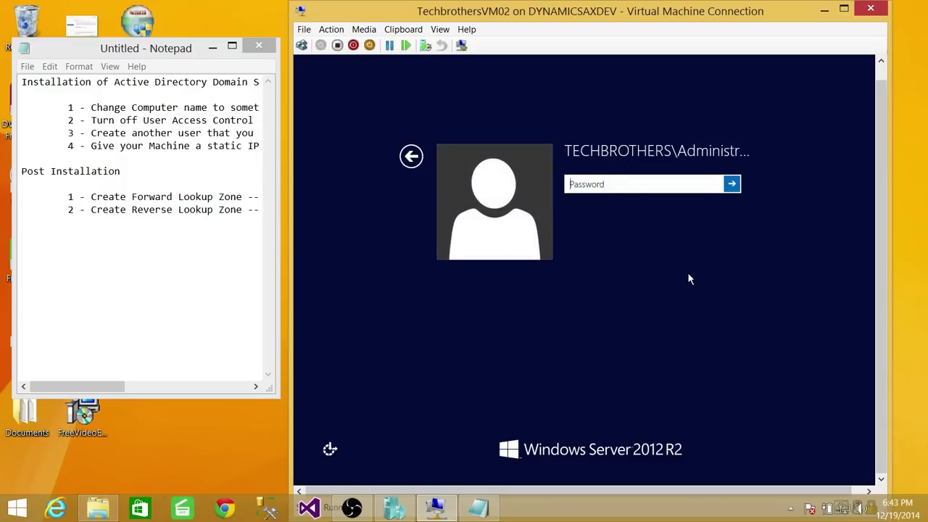
{"action": "type", "text": "*********"}
{"action": "key", "text": "Return"}
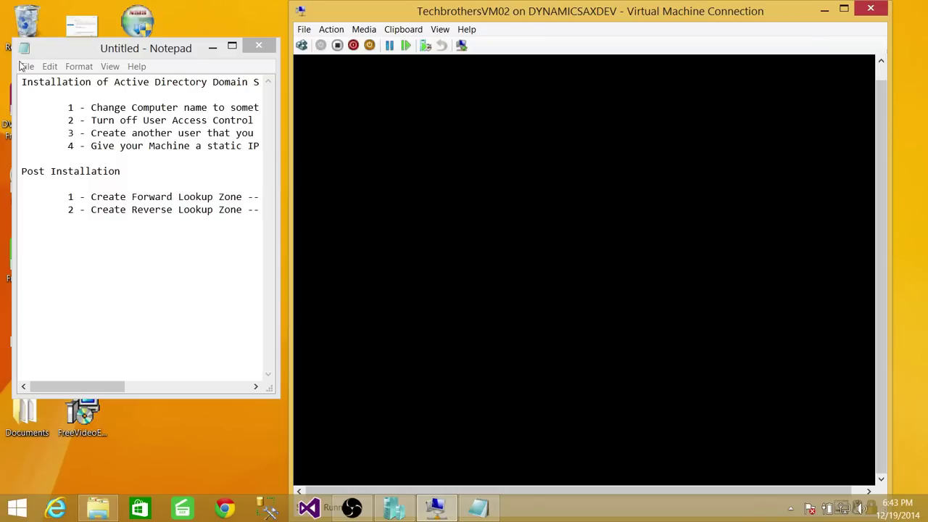
{"action": "left_click_drag", "start_coordinate": [68, 133], "coordinate": [259, 133]}
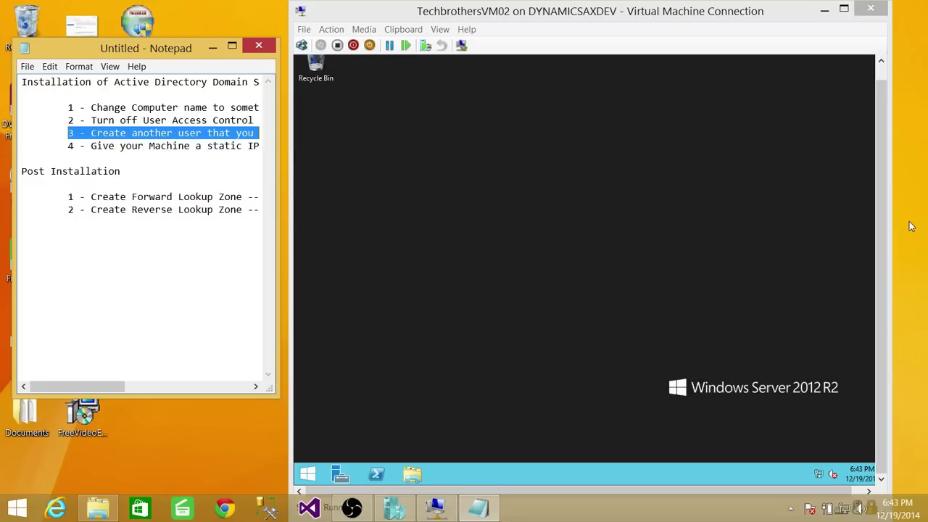
Search the Start screen for 'user' and launch Active Directory Users and Computers
{"action": "left_click", "coordinate": [874, 239]}
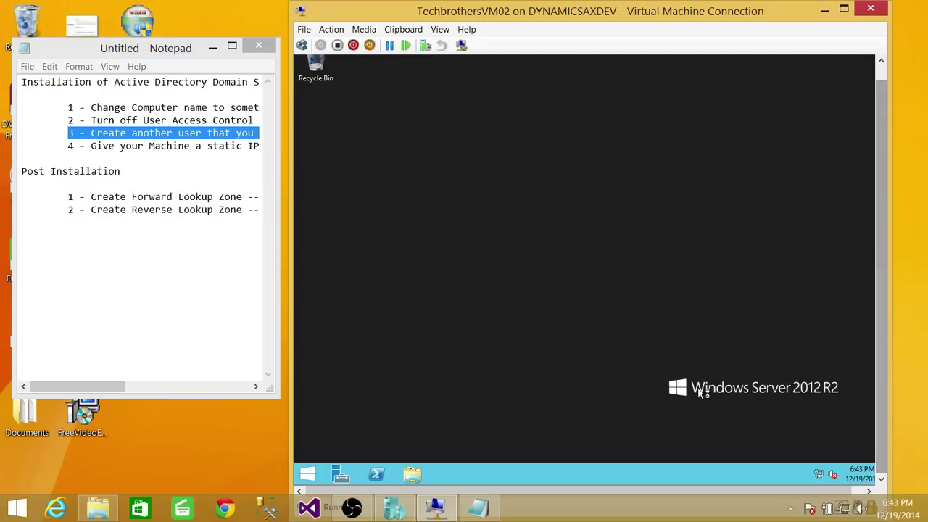
{"action": "left_click", "coordinate": [309, 475]}
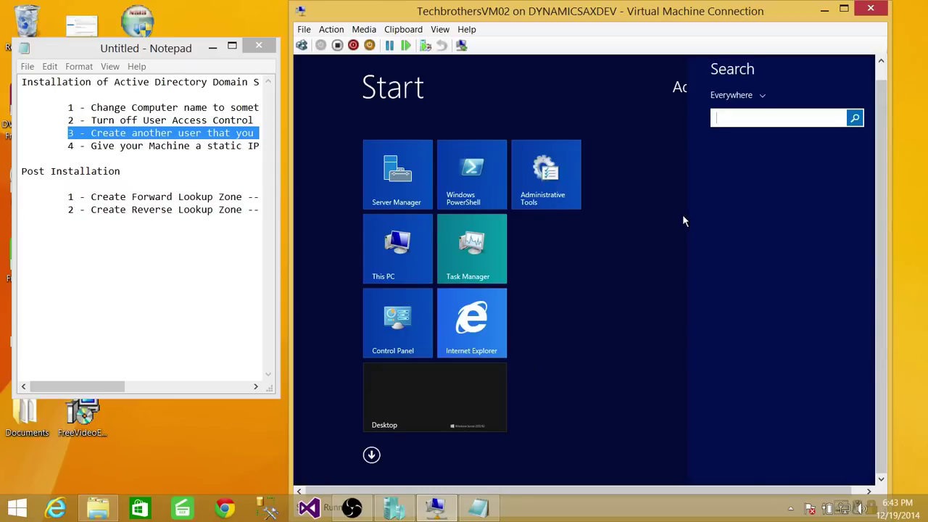
{"action": "type", "text": "users and Computers"}
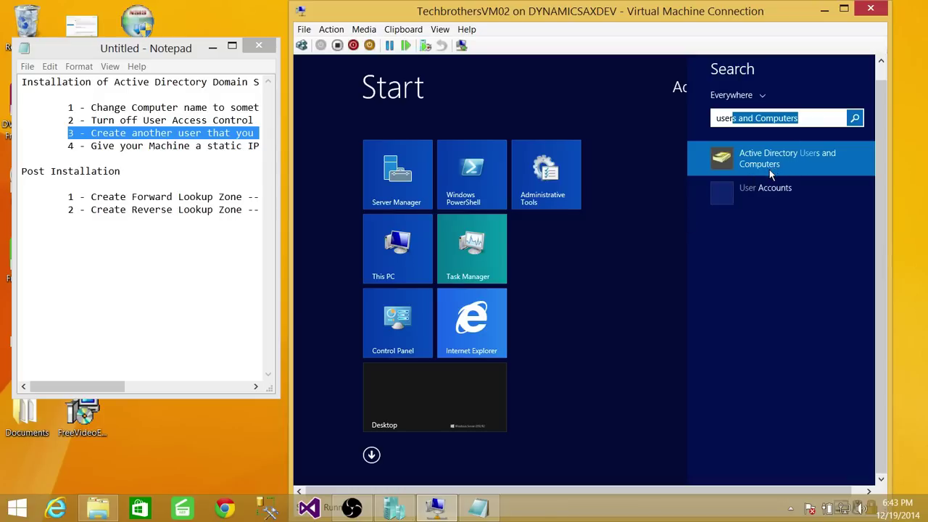
{"action": "left_click", "coordinate": [775, 158]}
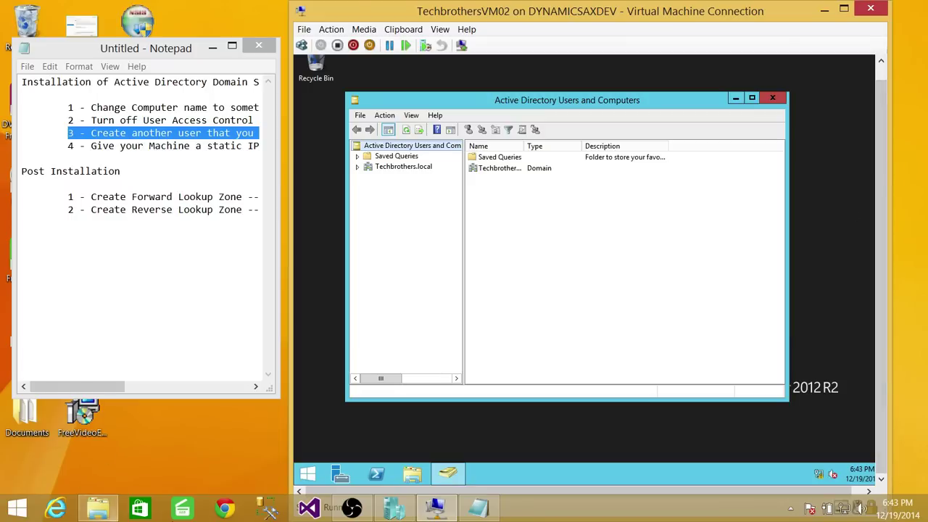
Expand Techbrothers.local, open its Users container, and widen the Name column
{"action": "double_click", "coordinate": [404, 168]}
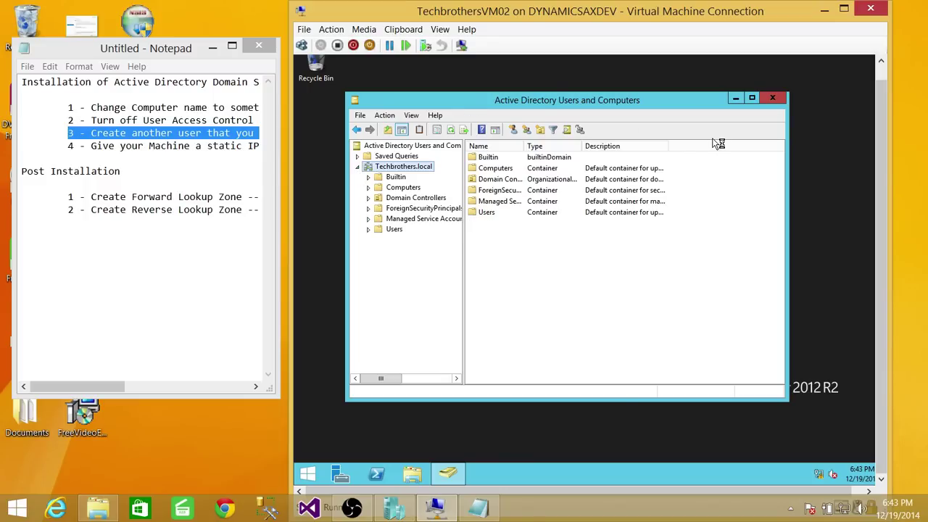
{"action": "left_click", "coordinate": [394, 229]}
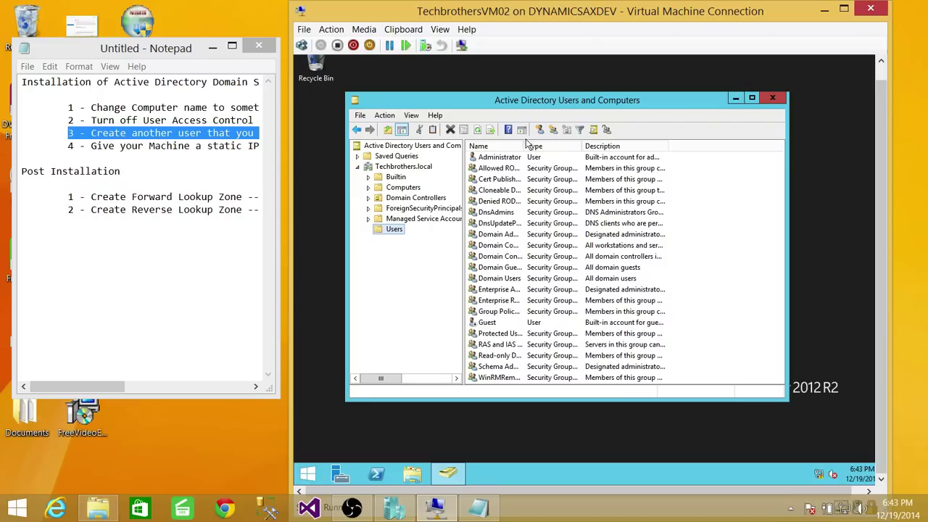
{"action": "left_click_drag", "start_coordinate": [525, 146], "coordinate": [569, 145]}
{"action": "left_click", "coordinate": [527, 291]}
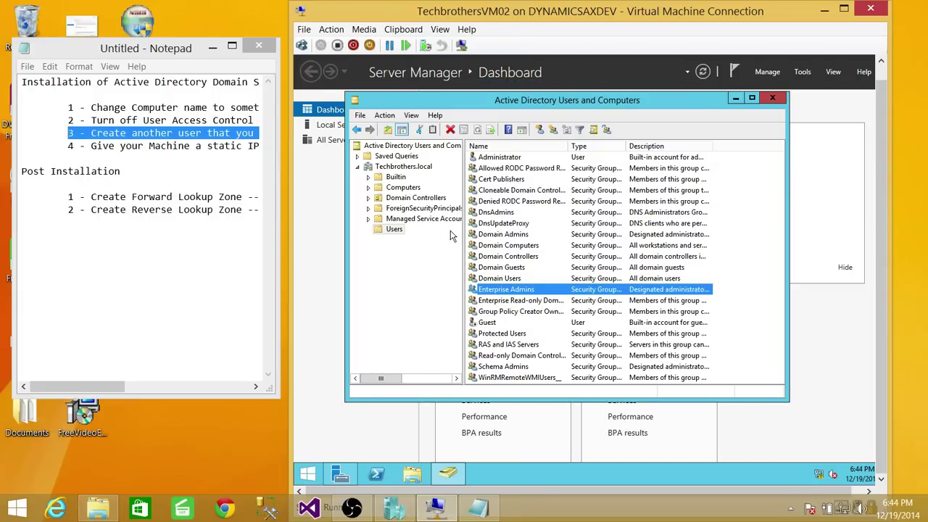
Create a new user in Users with first name TBDCAdmin, copied into the logon name
{"action": "right_click", "coordinate": [392, 231]}
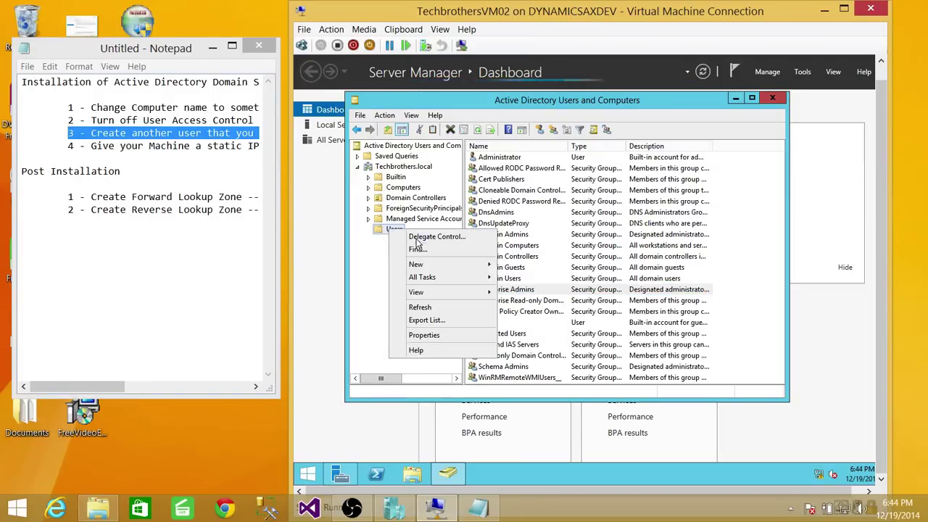
{"action": "mouse_move", "coordinate": [414, 265]}
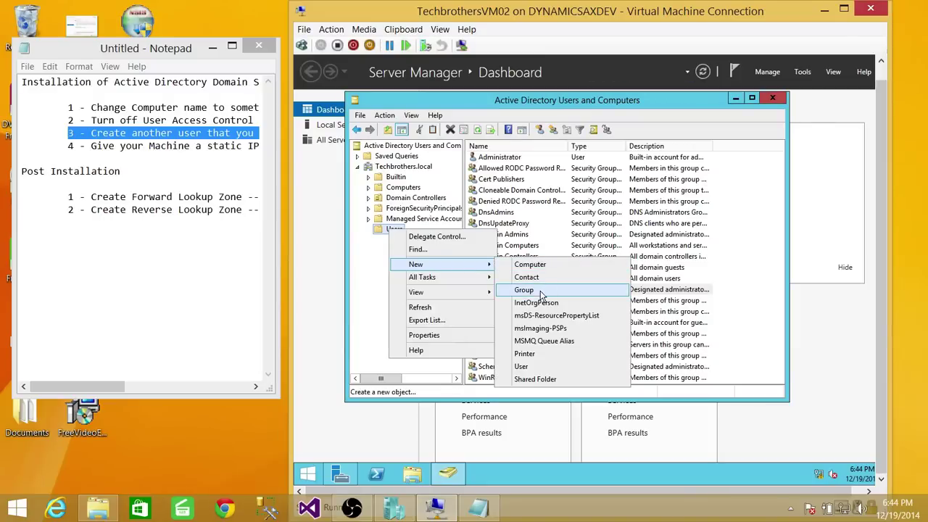
{"action": "left_click", "coordinate": [521, 366]}
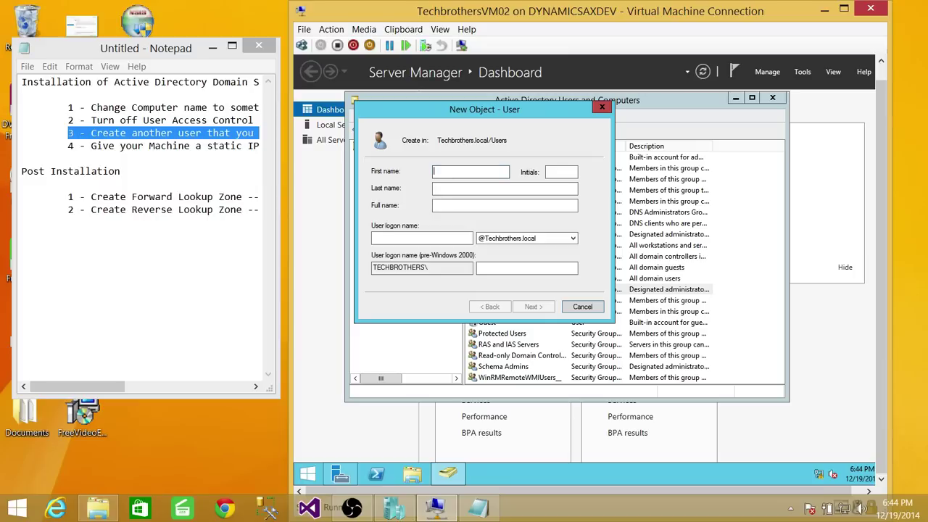
{"action": "type", "text": "TBDCAd"}
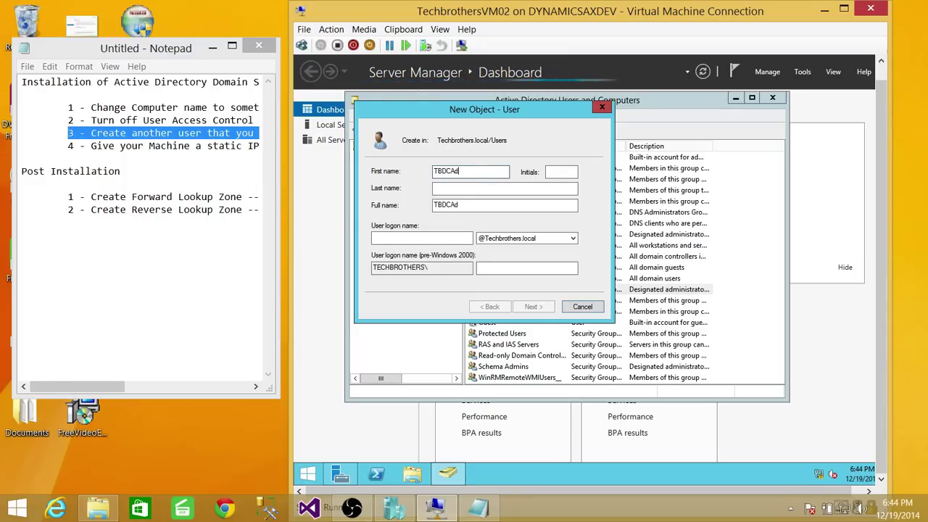
{"action": "type", "text": "min"}
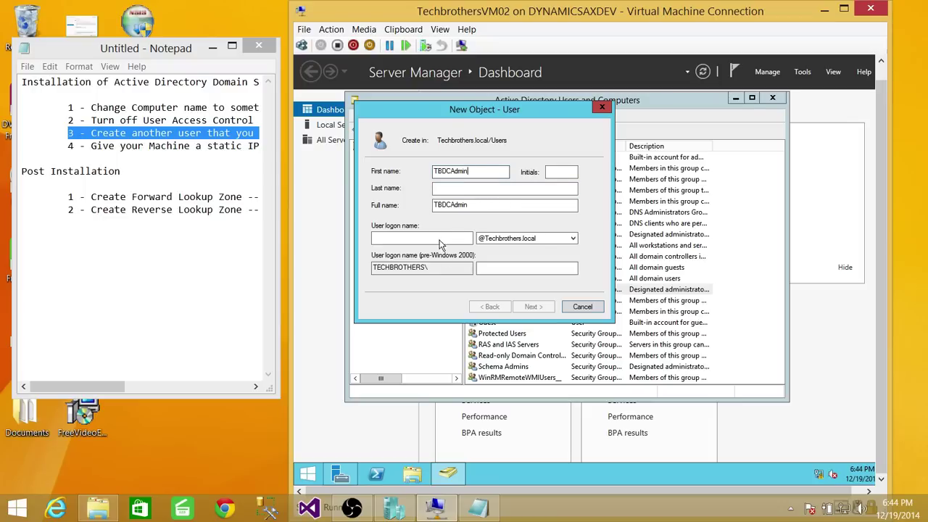
{"action": "left_click_drag", "start_coordinate": [469, 172], "coordinate": [369, 160]}
{"action": "key", "text": "ctrl+c"}
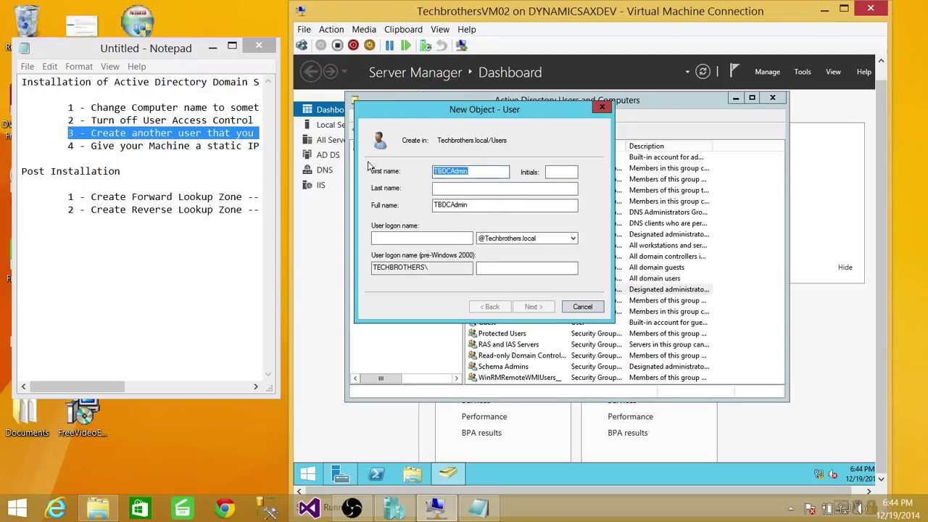
{"action": "left_click", "coordinate": [408, 238]}
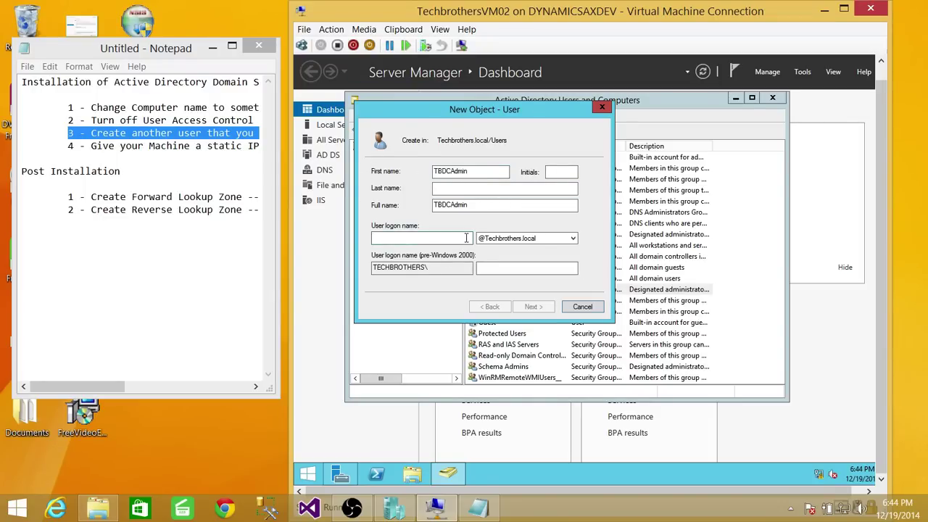
{"action": "key", "text": "ctrl+v"}
Clear 'must change password at next logon' and check 'cannot change' and 'never expires'
{"action": "left_click", "coordinate": [532, 306]}
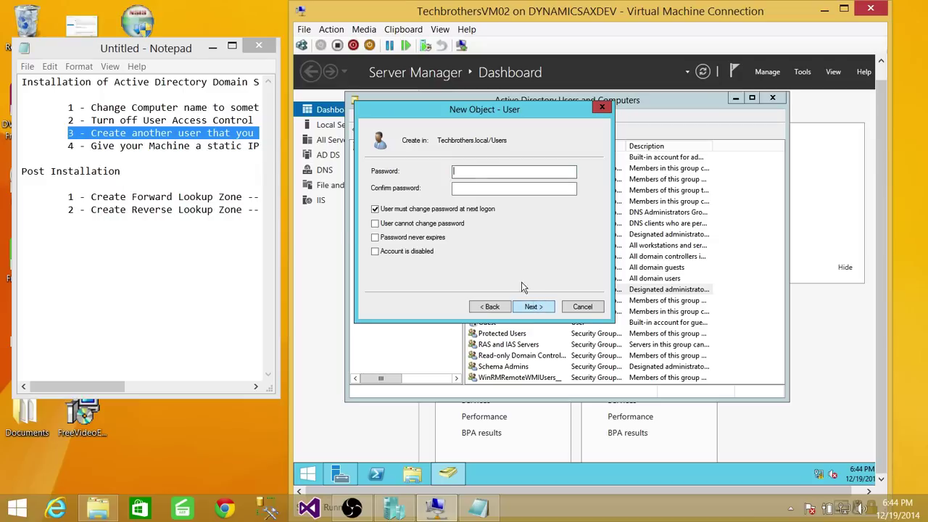
{"action": "left_click", "coordinate": [374, 209]}
{"action": "left_click", "coordinate": [376, 210]}
{"action": "left_click", "coordinate": [375, 224]}
{"action": "left_click", "coordinate": [375, 237]}
Confirm the password and finish creating the TBDCAdmin account
{"action": "left_click", "coordinate": [534, 309]}
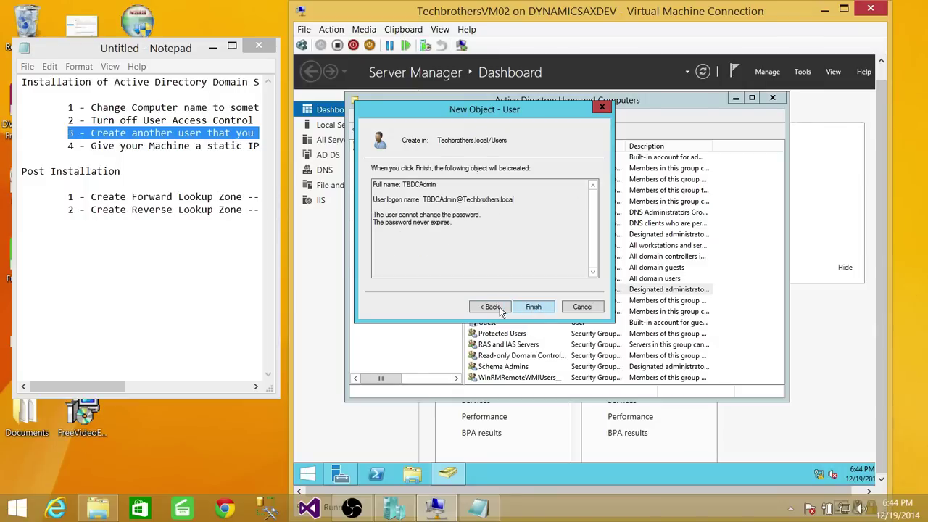
{"action": "left_click", "coordinate": [500, 310]}
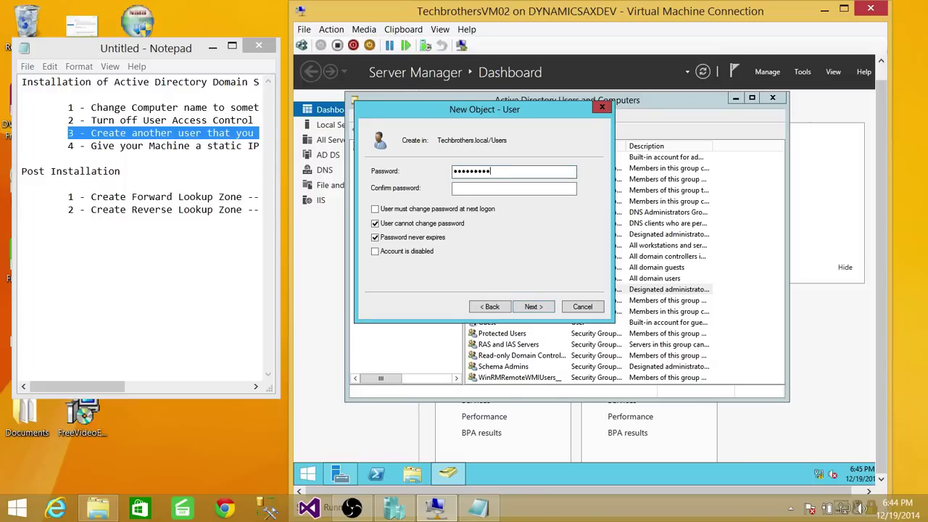
{"action": "left_click", "coordinate": [486, 187]}
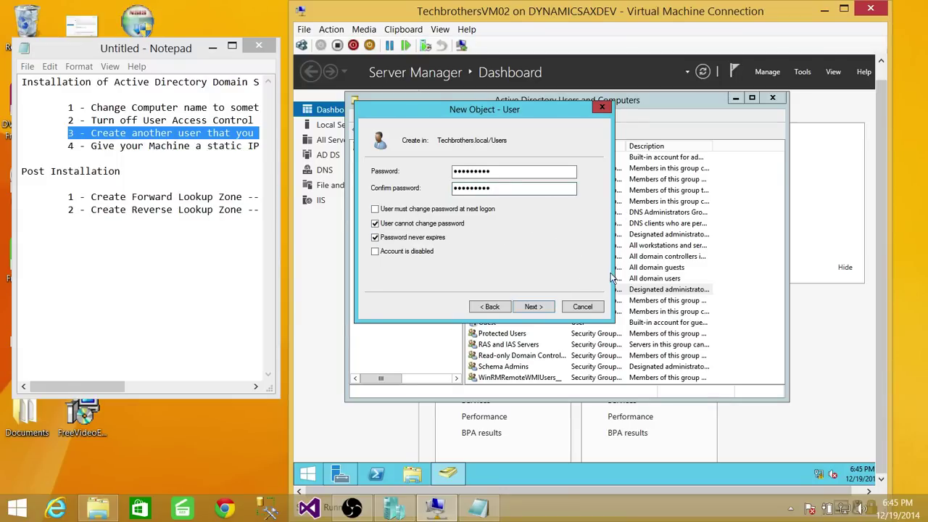
{"action": "left_click", "coordinate": [539, 306]}
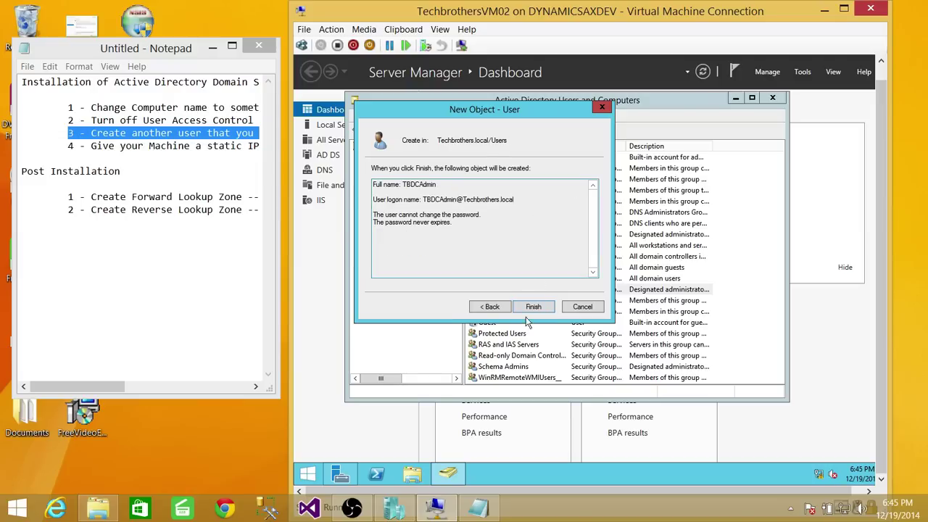
{"action": "left_click", "coordinate": [547, 307]}
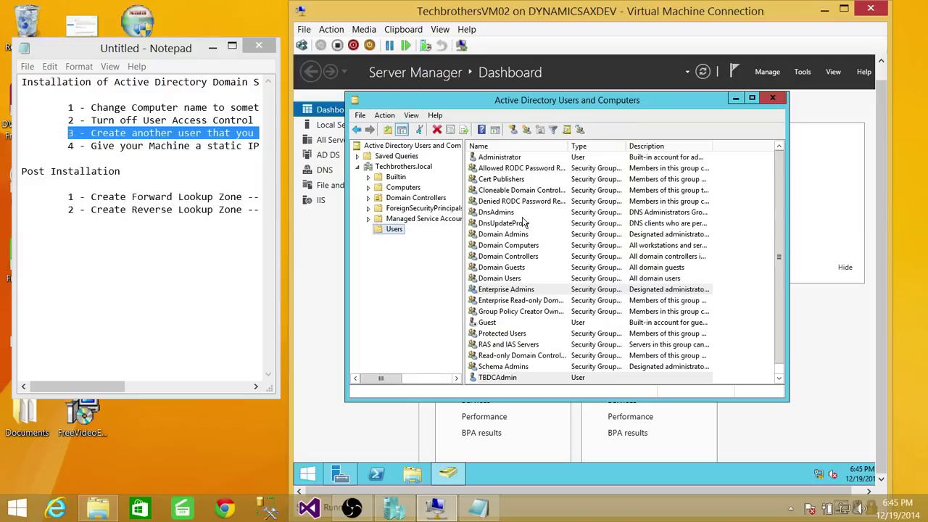
Add TBDCAdmin to the Domain Admins group's members and apply the change
{"action": "scroll", "coordinate": [785, 239], "scroll_direction": "down", "scroll_amount": 1}
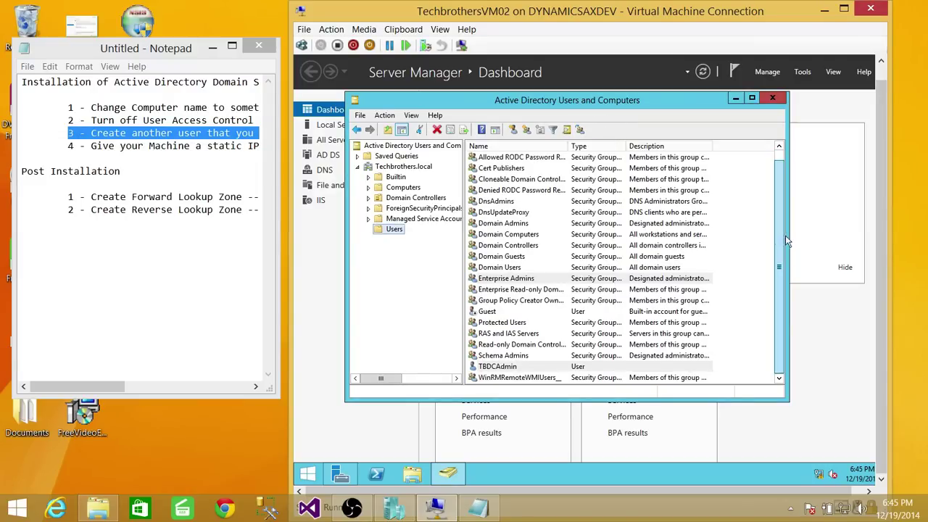
{"action": "left_click", "coordinate": [506, 268]}
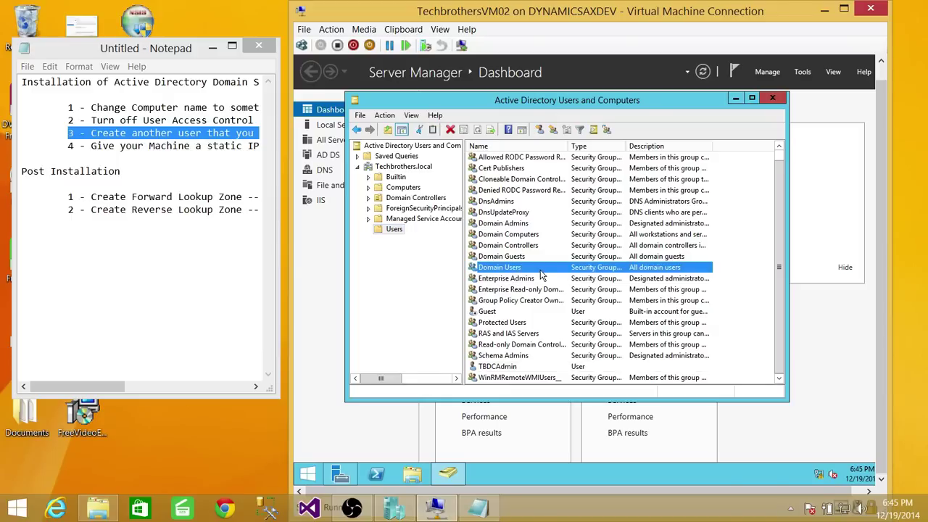
{"action": "double_click", "coordinate": [521, 224]}
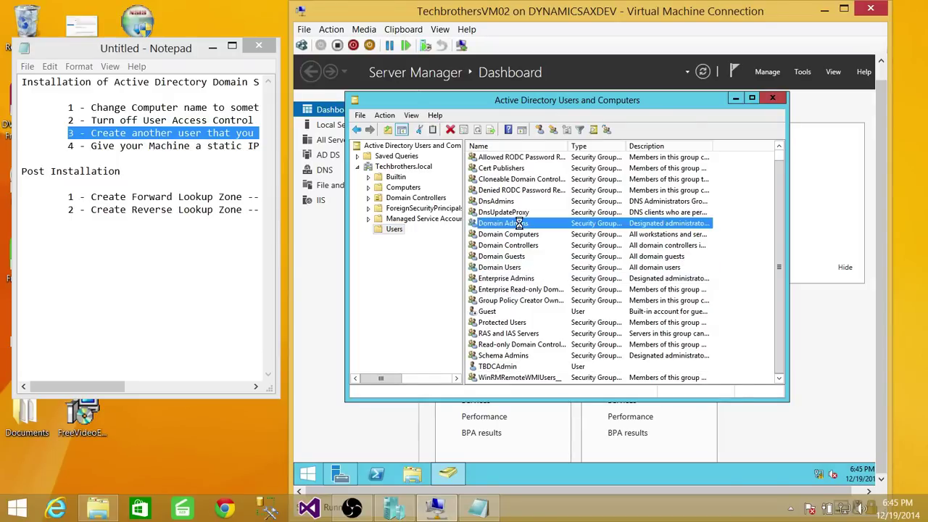
{"action": "left_click", "coordinate": [500, 142]}
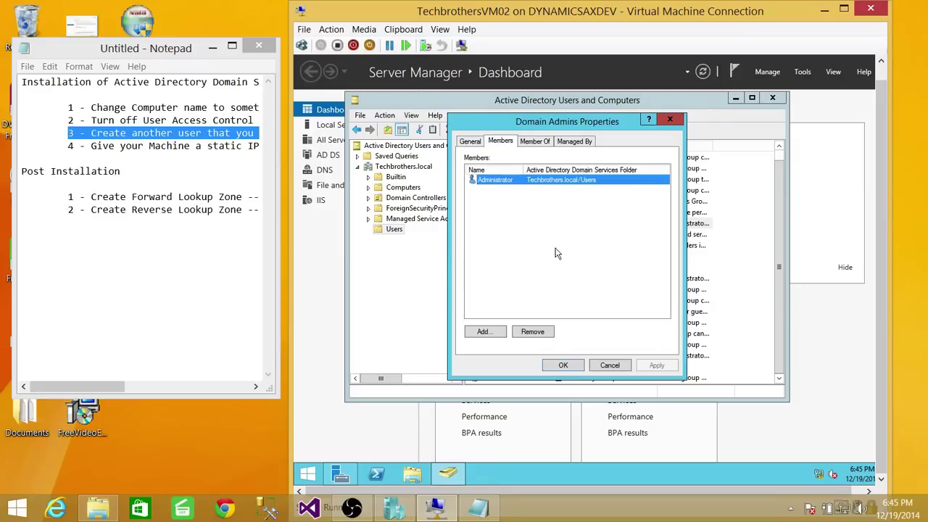
{"action": "left_click_drag", "start_coordinate": [525, 170], "coordinate": [537, 170]}
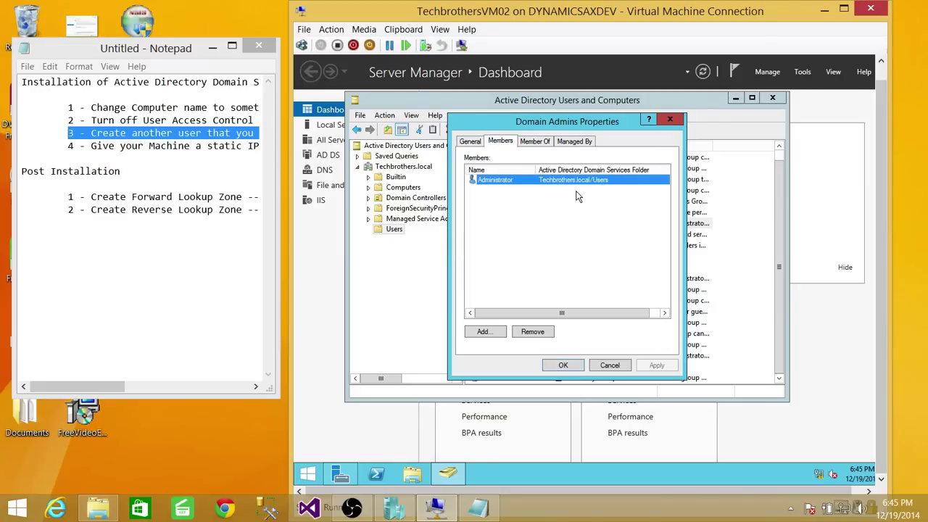
{"action": "left_click", "coordinate": [484, 332]}
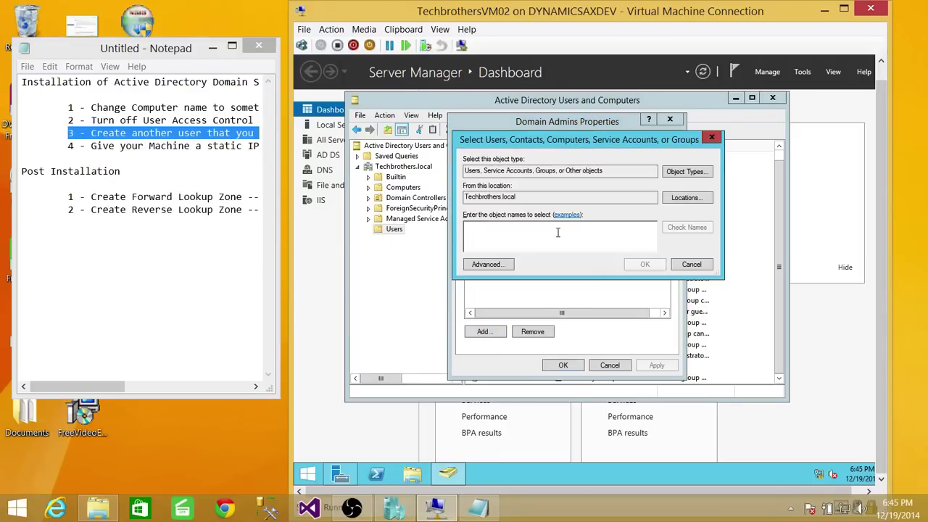
{"action": "type", "text": "Techb"}
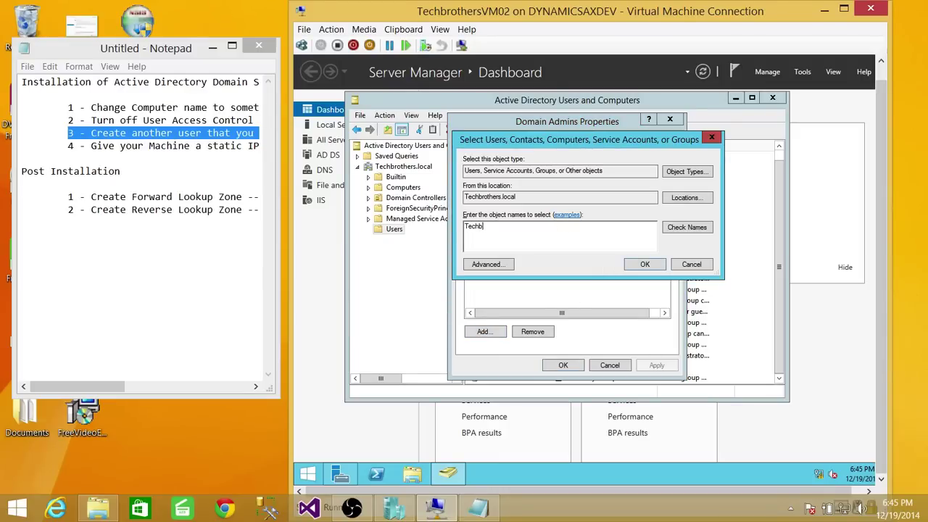
{"action": "key", "text": "BackSpace"}
{"action": "key", "text": "BackSpace"}
{"action": "left_click", "coordinate": [683, 229]}
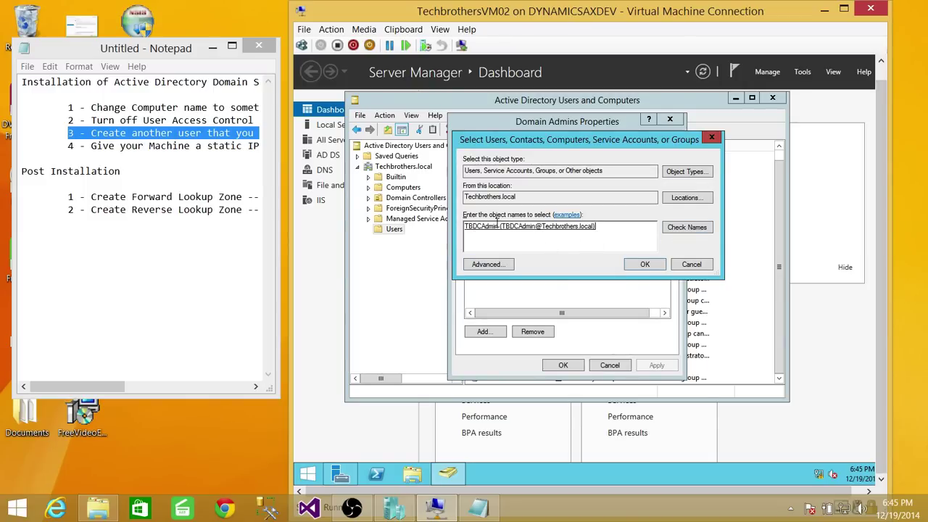
{"action": "left_click", "coordinate": [646, 266]}
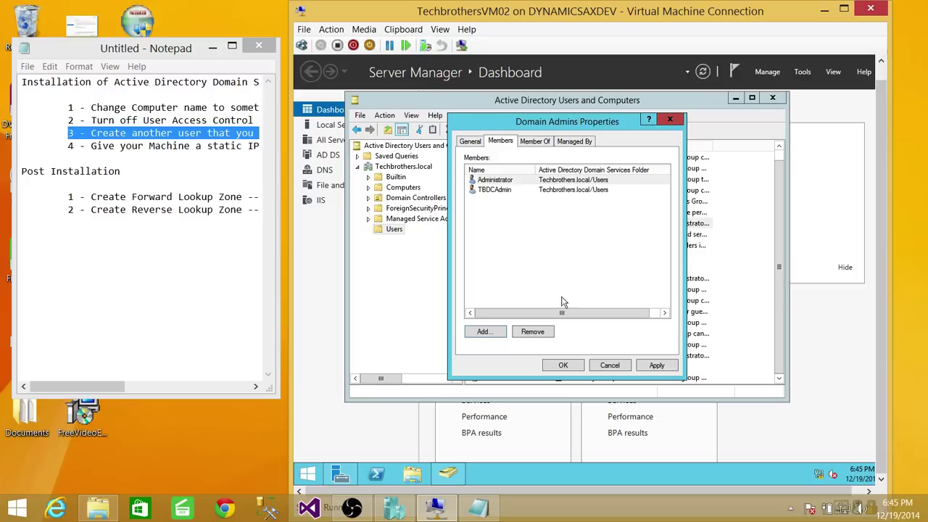
{"action": "left_click", "coordinate": [657, 365]}
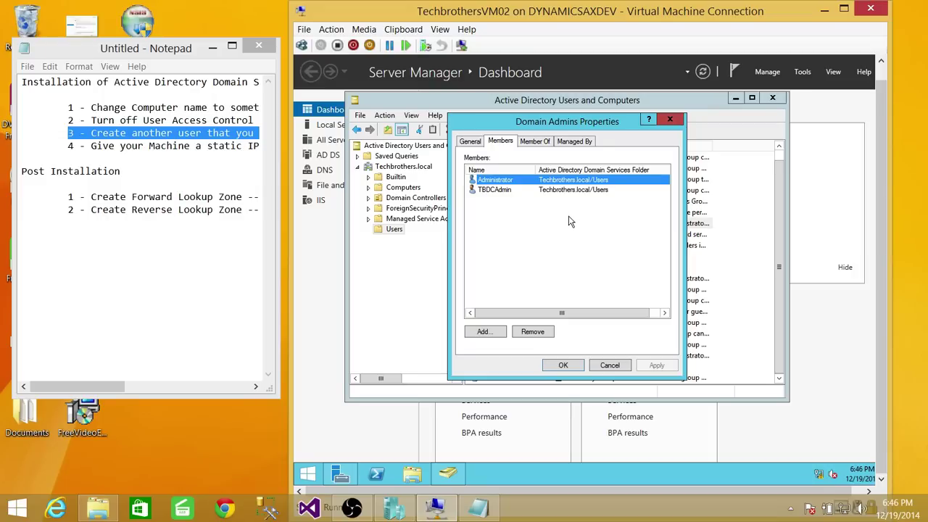
Close the Domain Admins properties and Active Directory Users and Computers
{"action": "left_click", "coordinate": [564, 365]}
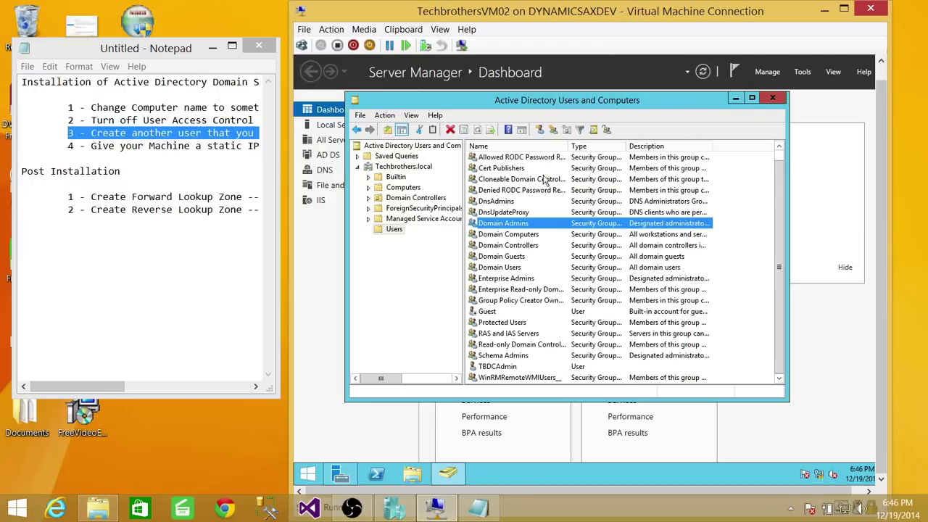
{"action": "left_click", "coordinate": [774, 99]}
{"action": "left_click_drag", "start_coordinate": [882, 145], "coordinate": [882, 91]}
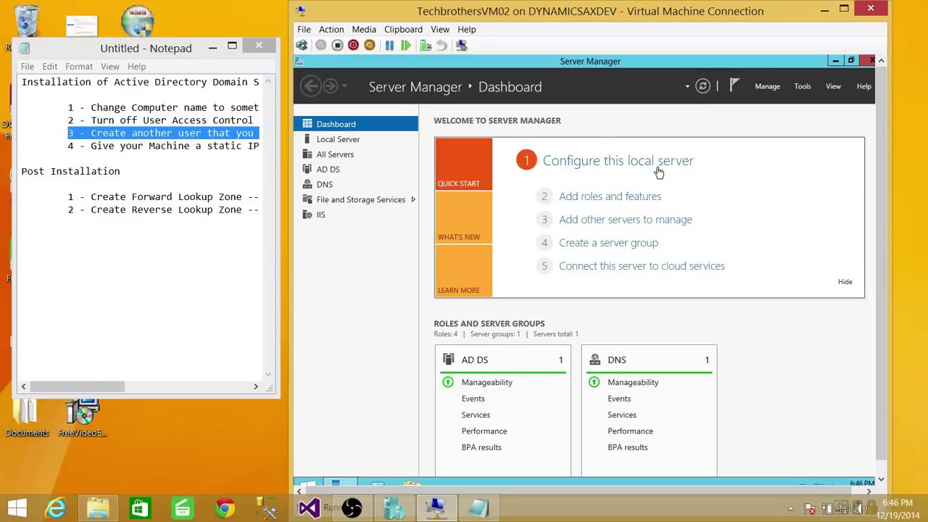
Launch DNS Manager and expand TECHBROTHERSDC > Forward Lookup Zones > Techbrothers.local to show its records
{"action": "left_click", "coordinate": [804, 87]}
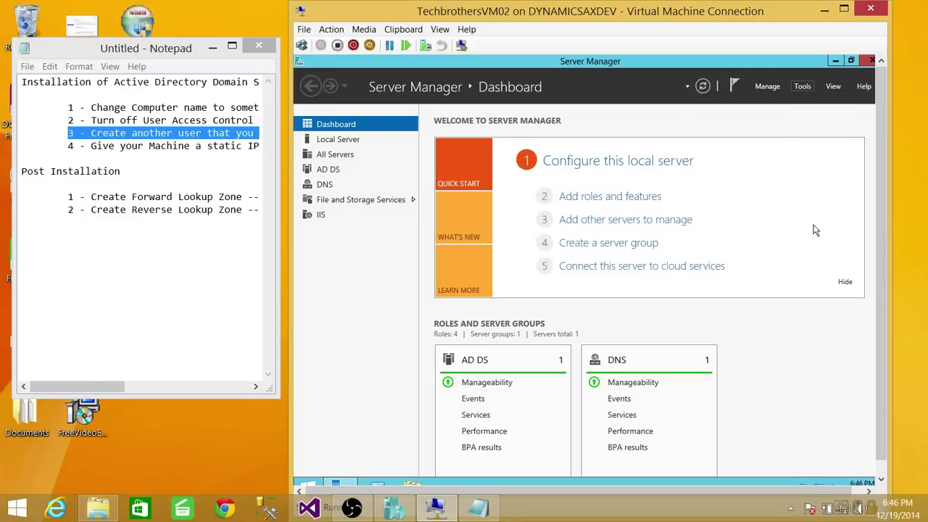
{"action": "left_click", "coordinate": [714, 216]}
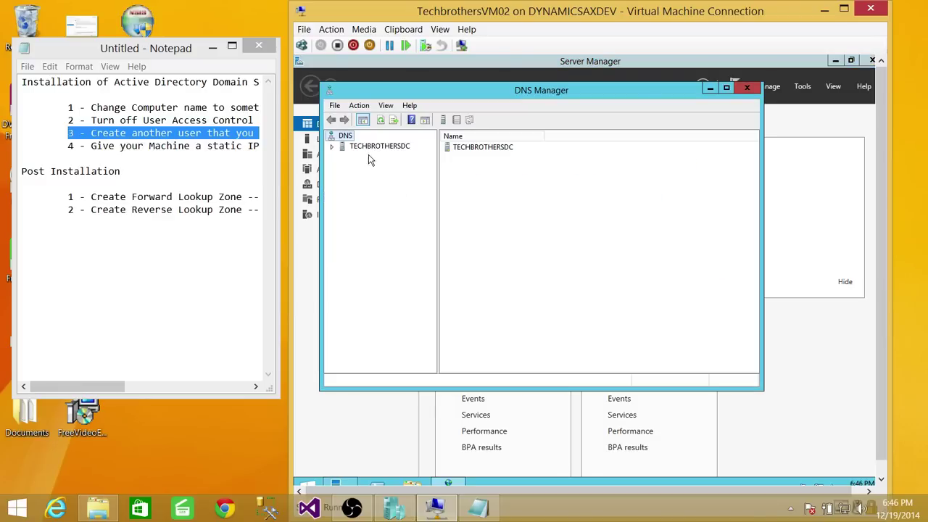
{"action": "left_click", "coordinate": [332, 146]}
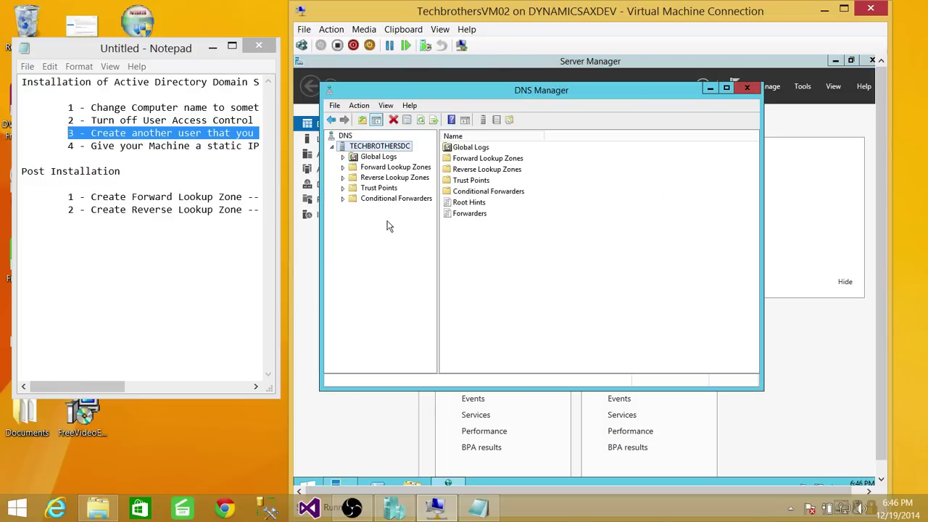
{"action": "left_click", "coordinate": [395, 167]}
{"action": "left_click", "coordinate": [343, 168]}
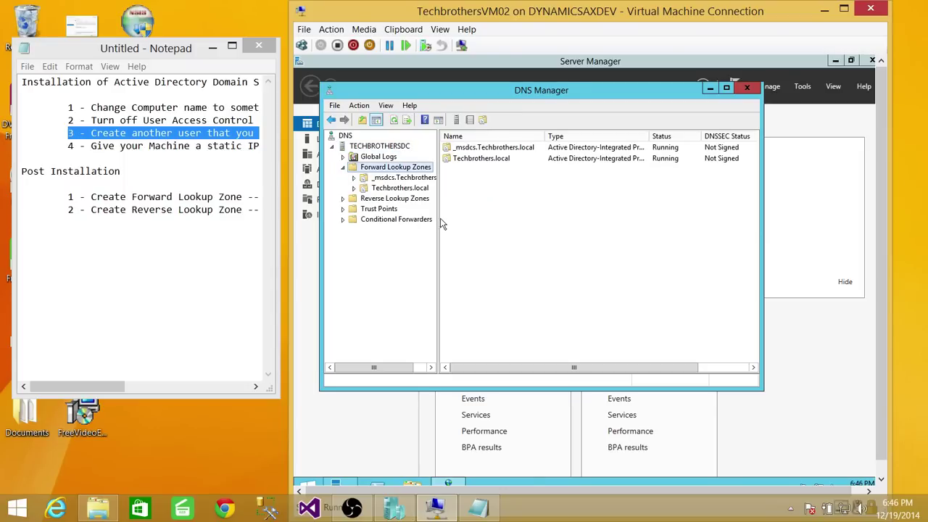
{"action": "left_click", "coordinate": [400, 190]}
{"action": "left_click", "coordinate": [354, 189]}
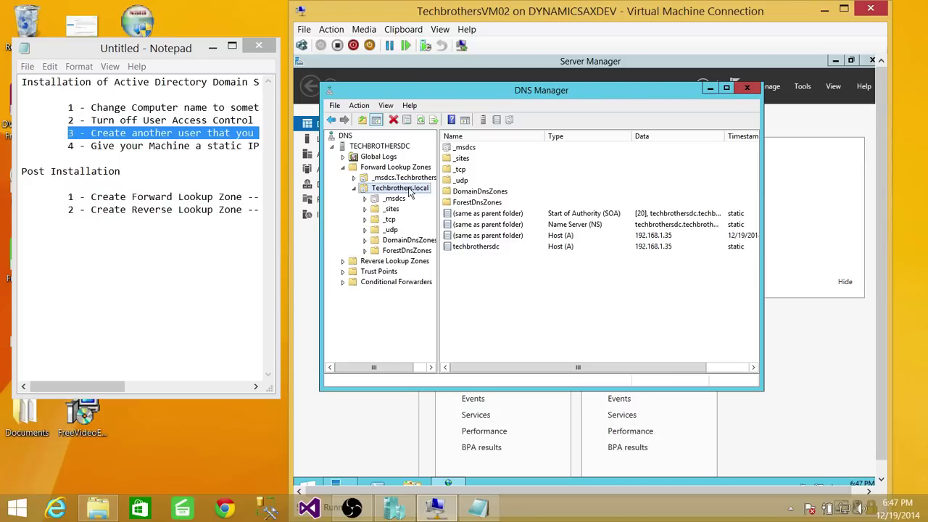
{"action": "right_click", "coordinate": [410, 192]}
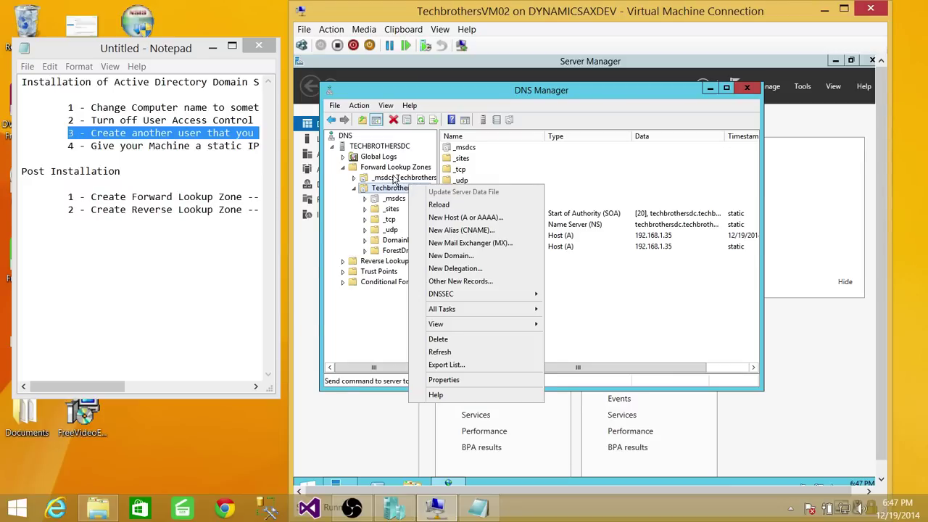
{"action": "left_click", "coordinate": [396, 179]}
{"action": "right_click", "coordinate": [395, 167]}
{"action": "left_click", "coordinate": [424, 181]}
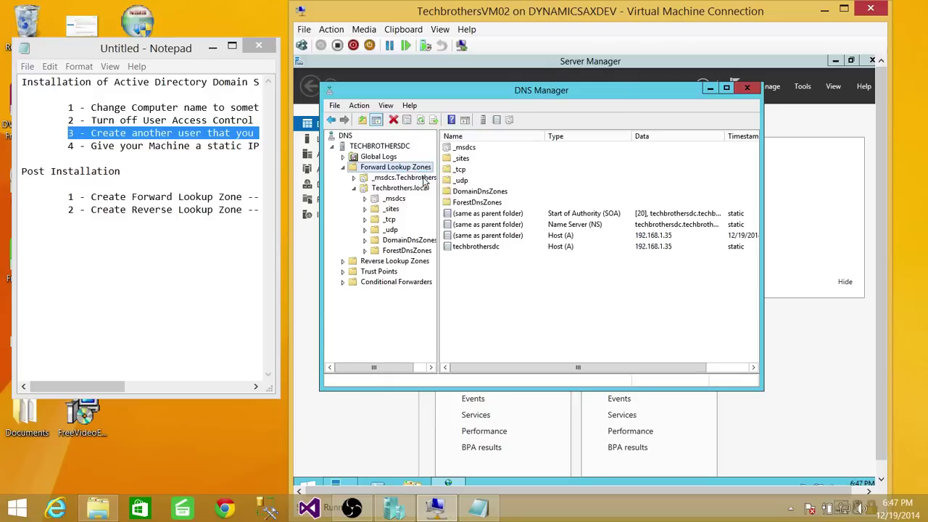
{"action": "left_click", "coordinate": [543, 305]}
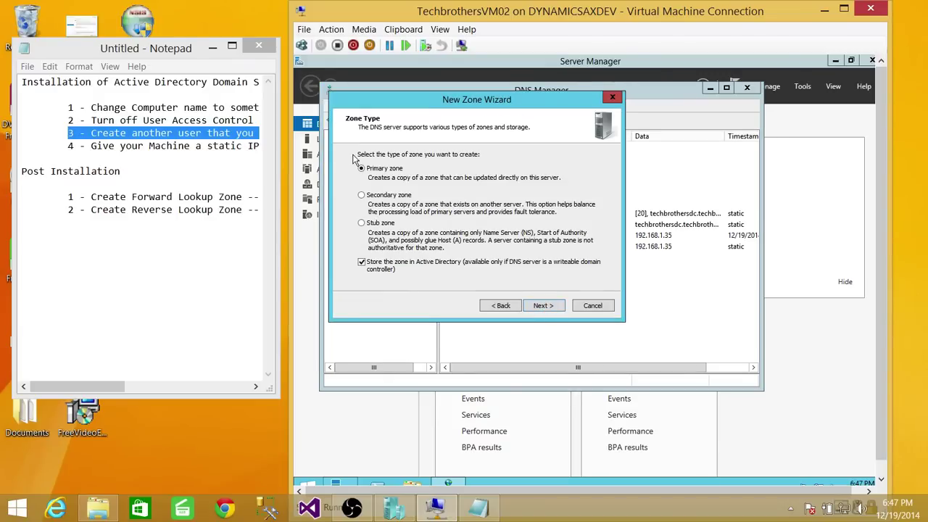
{"action": "left_click", "coordinate": [555, 306]}
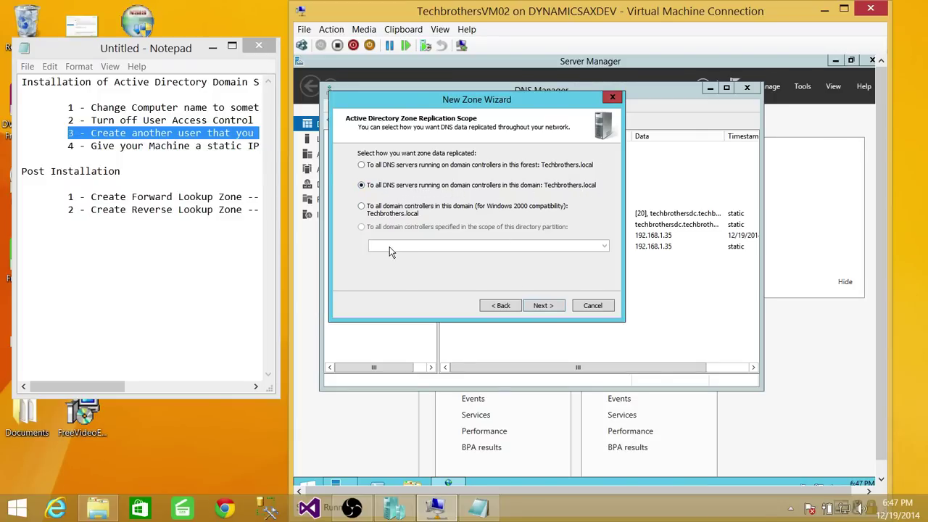
{"action": "left_click", "coordinate": [541, 305]}
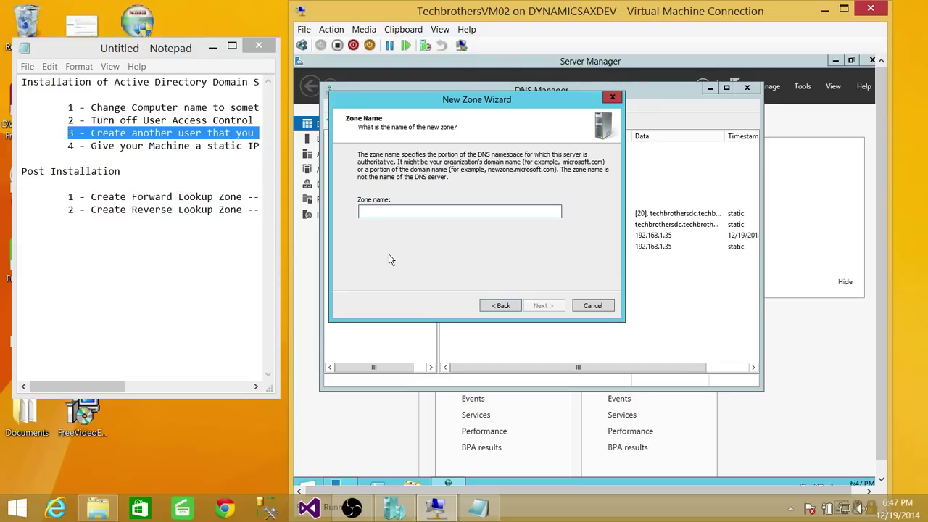
{"action": "left_click", "coordinate": [593, 305]}
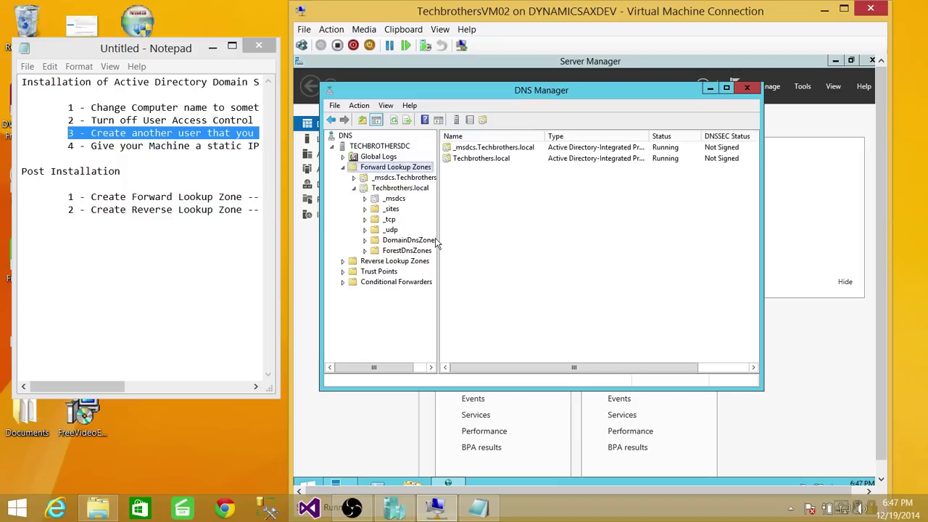
{"action": "left_click", "coordinate": [343, 167]}
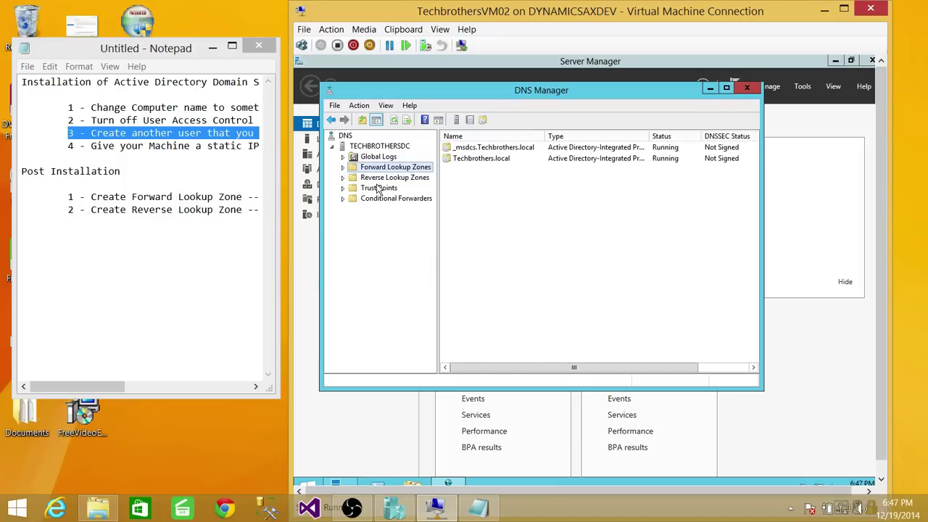
Start a new reverse lookup zone as an AD-integrated primary replicated to the domain's DNS servers
{"action": "left_click", "coordinate": [399, 178]}
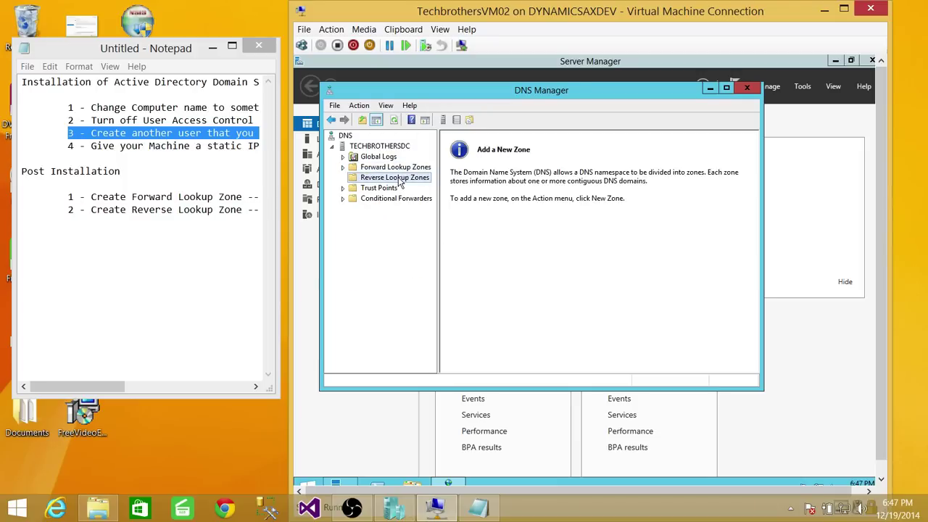
{"action": "right_click", "coordinate": [402, 181]}
{"action": "left_click", "coordinate": [428, 185]}
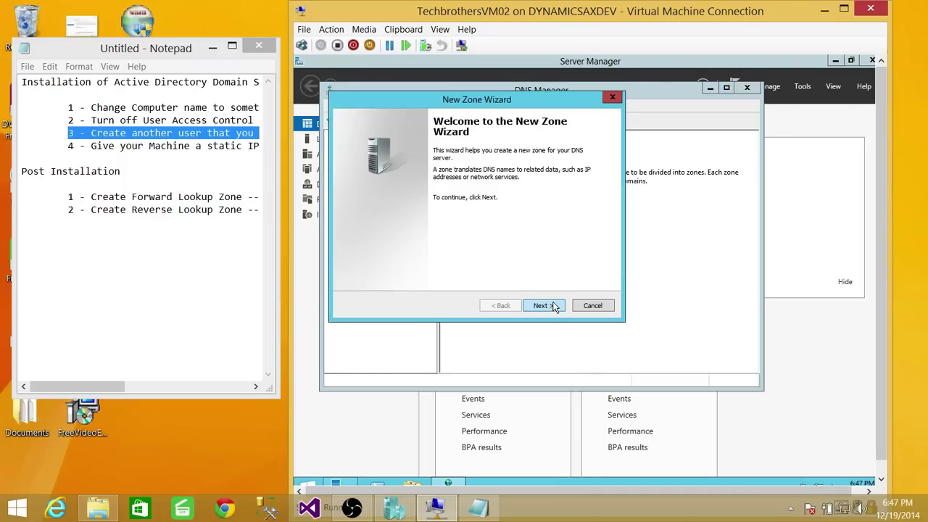
{"action": "left_click", "coordinate": [541, 305]}
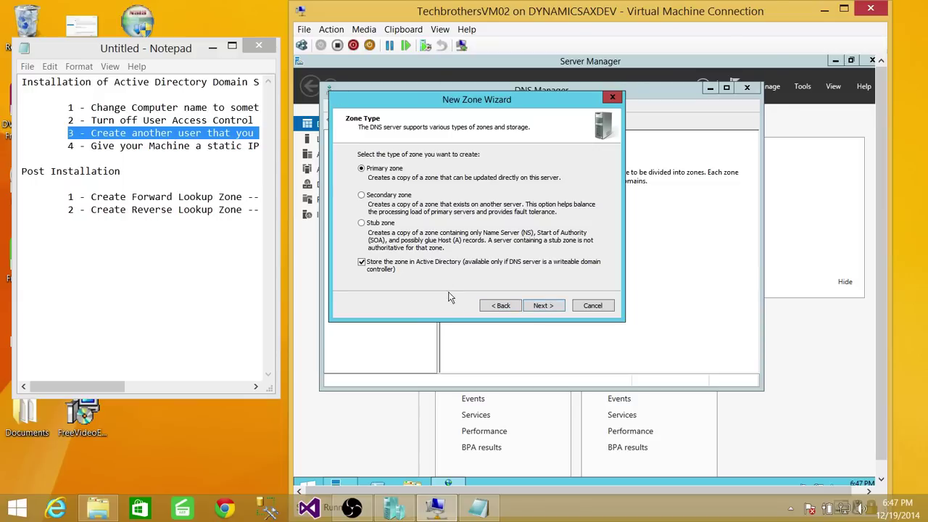
{"action": "left_click", "coordinate": [551, 309]}
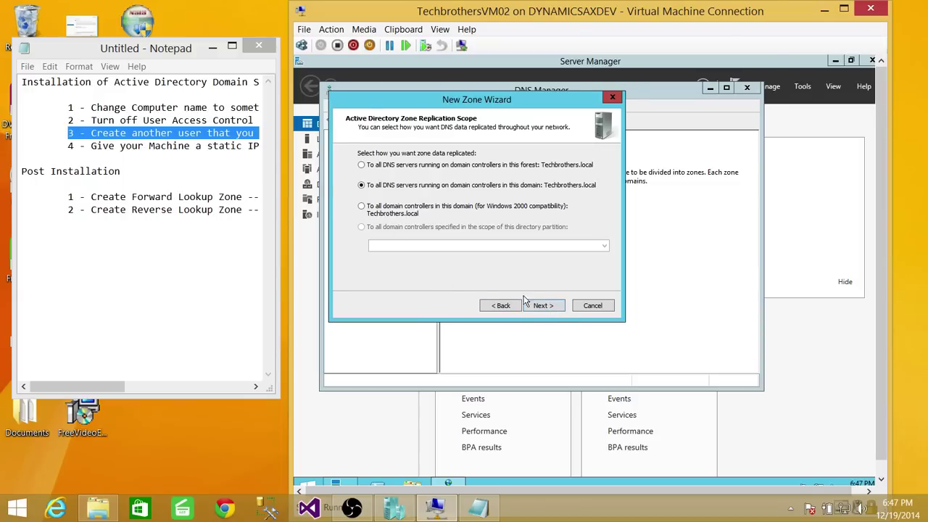
{"action": "left_click", "coordinate": [524, 308]}
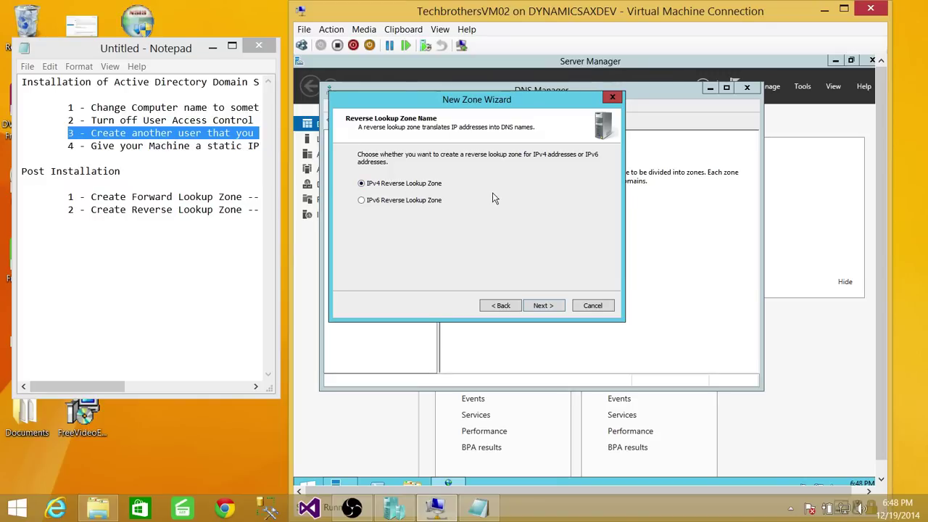
Make it an IPv4 zone for network ID 192.168.1, allowing only secure dynamic updates
{"action": "left_click", "coordinate": [549, 308]}
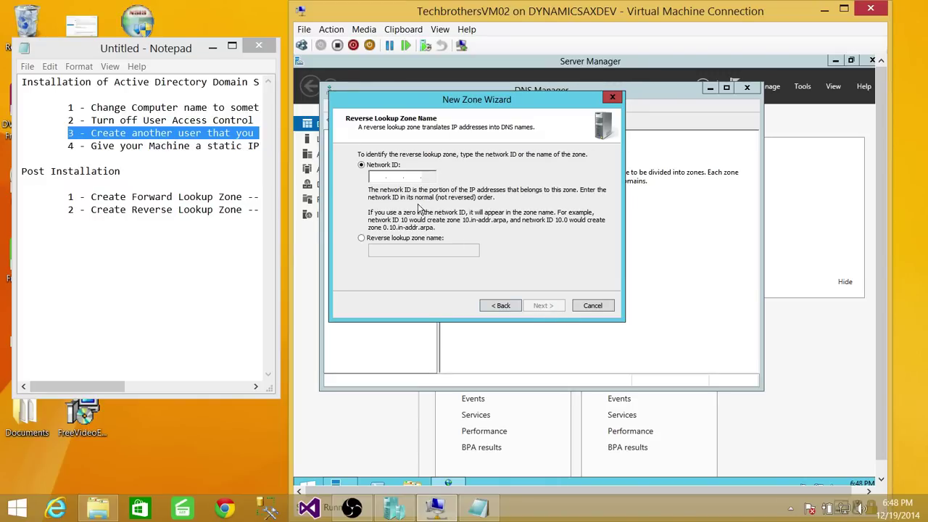
{"action": "left_click", "coordinate": [376, 175]}
{"action": "type", "text": "1"}
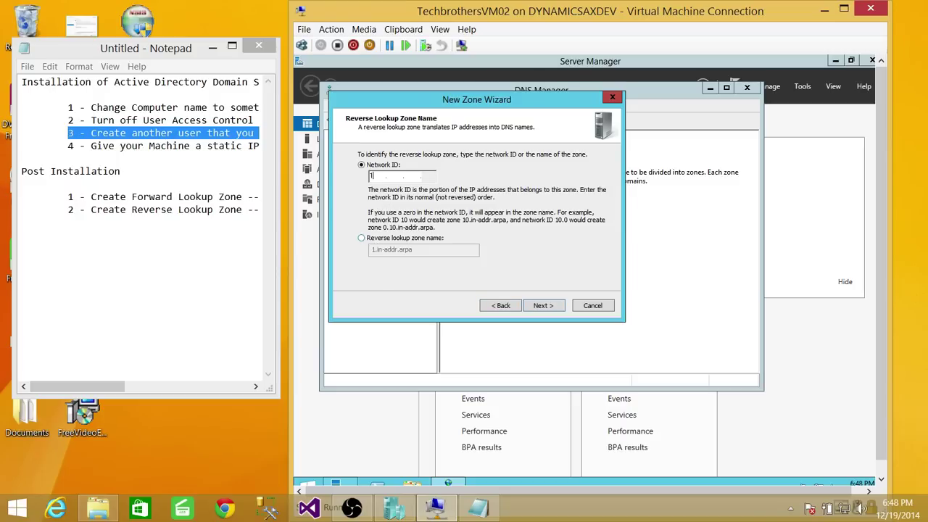
{"action": "type", "text": "92 .168 .1"}
{"action": "left_click", "coordinate": [543, 306]}
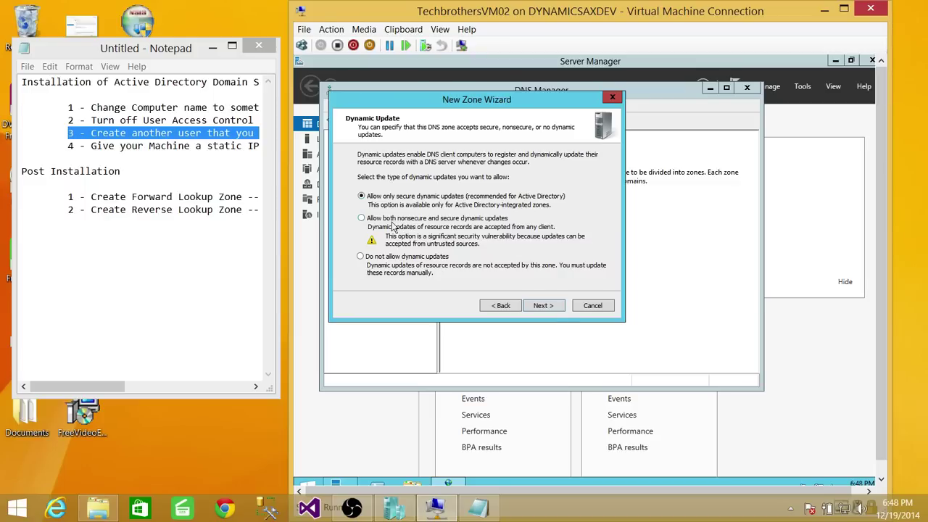
{"action": "left_click", "coordinate": [546, 308]}
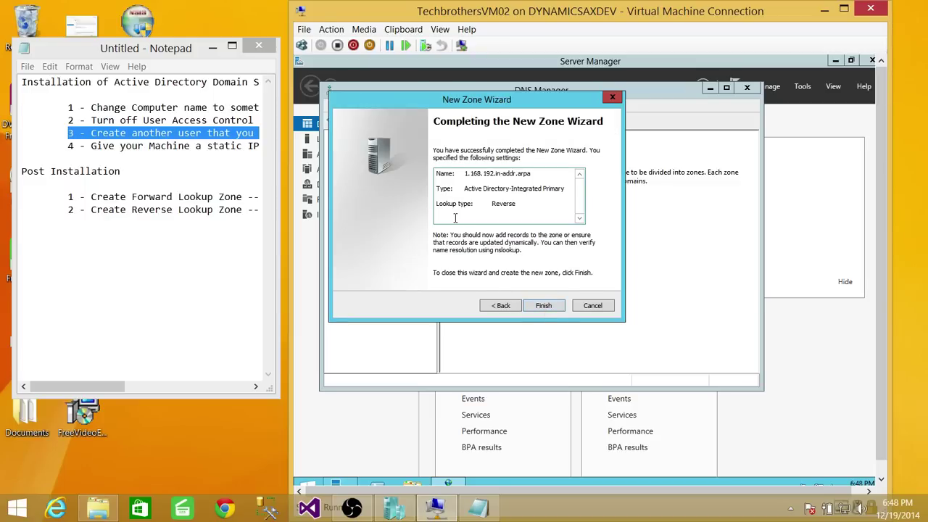
Finish the wizard, view 1.168.192.in-addr.arpa's SOA and NS records, then return to the Notepad checklist
{"action": "left_click", "coordinate": [545, 305]}
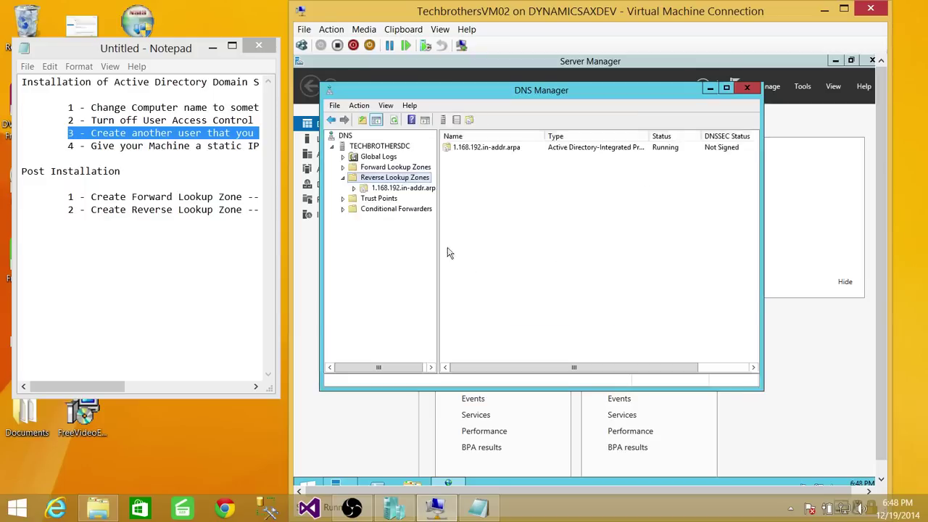
{"action": "left_click", "coordinate": [395, 188]}
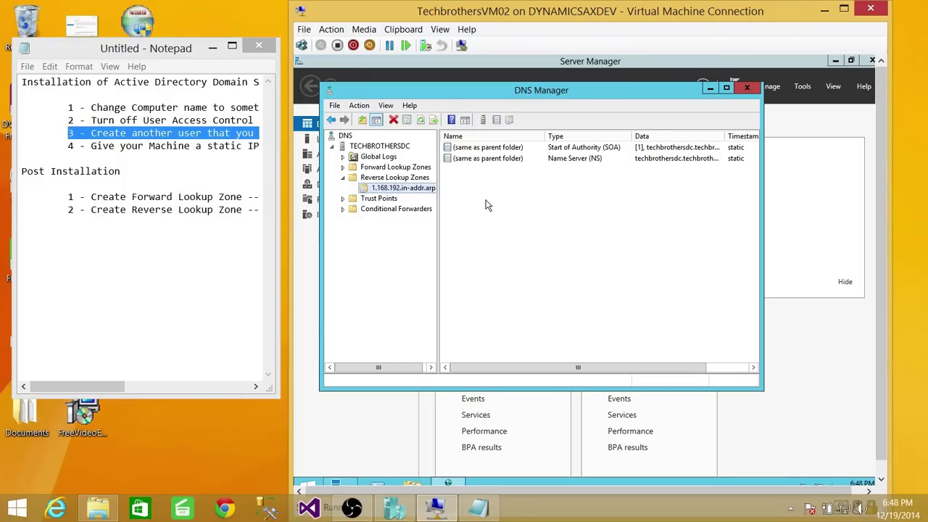
{"action": "left_click", "coordinate": [184, 146]}
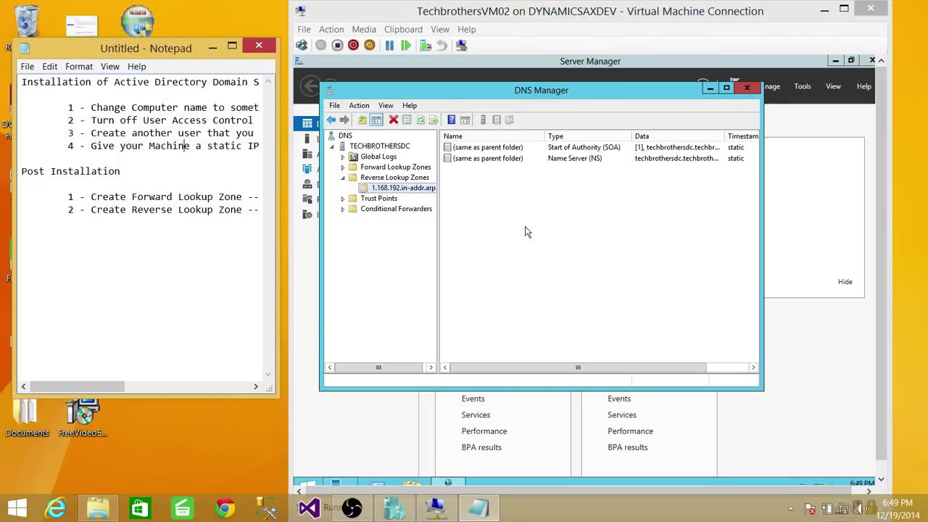